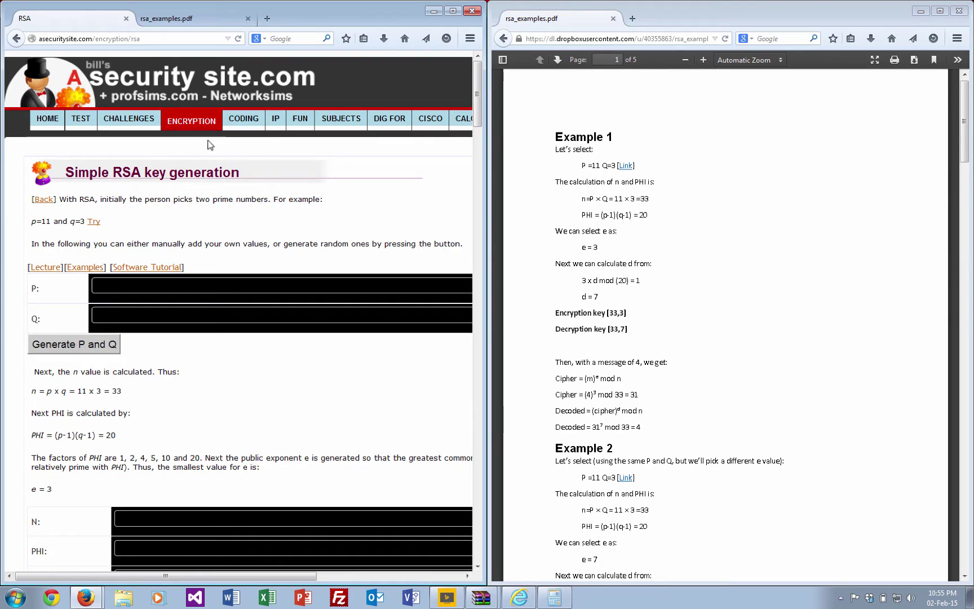
Step: Generate primes P=3 and Q=19, then N, PHI, E and D for keys (57,25)/(57,13)
{"action": "left_click", "coordinate": [156, 38]}
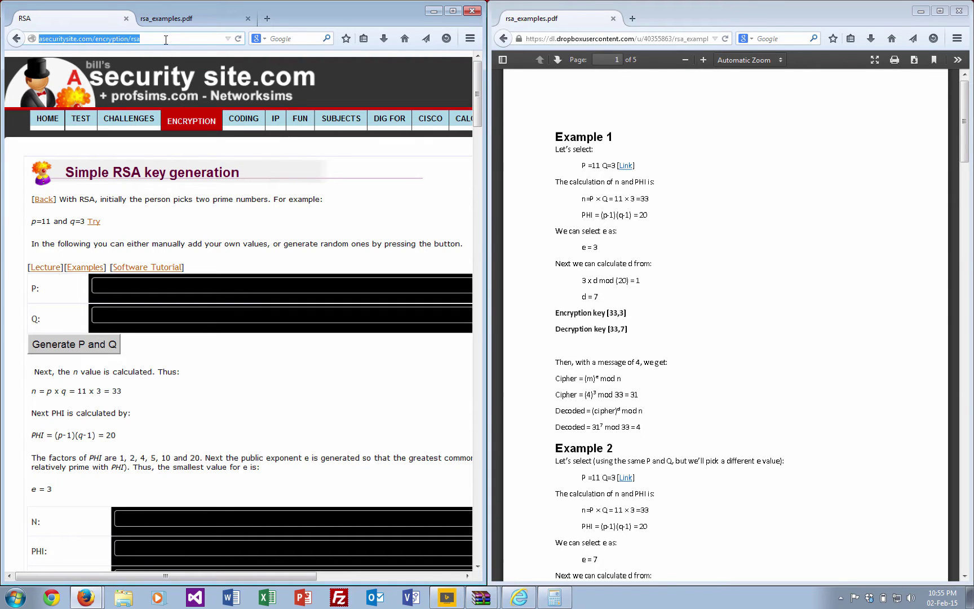
{"action": "left_click", "coordinate": [96, 344]}
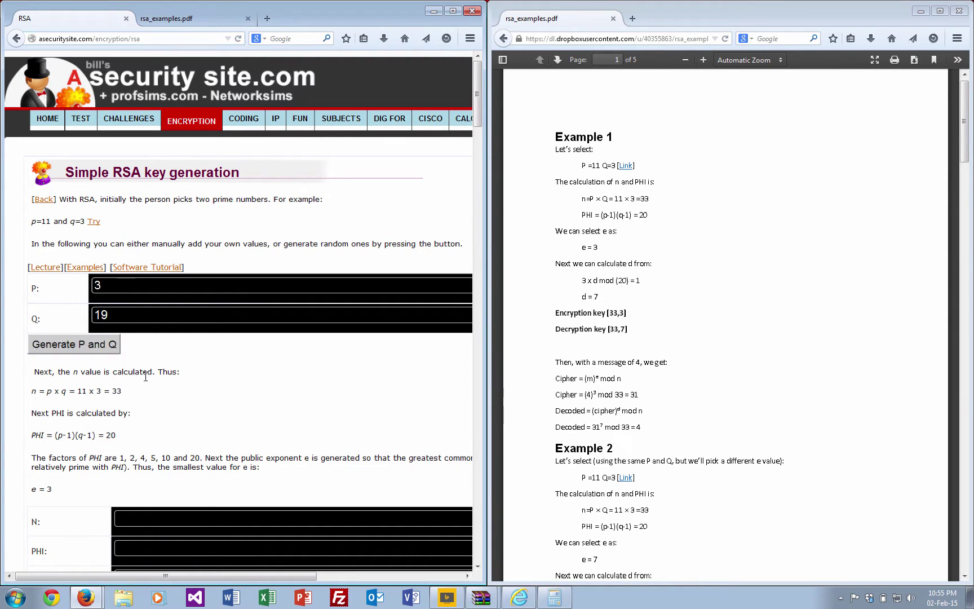
{"action": "scroll", "coordinate": [150, 375], "scroll_direction": "down", "scroll_amount": 3}
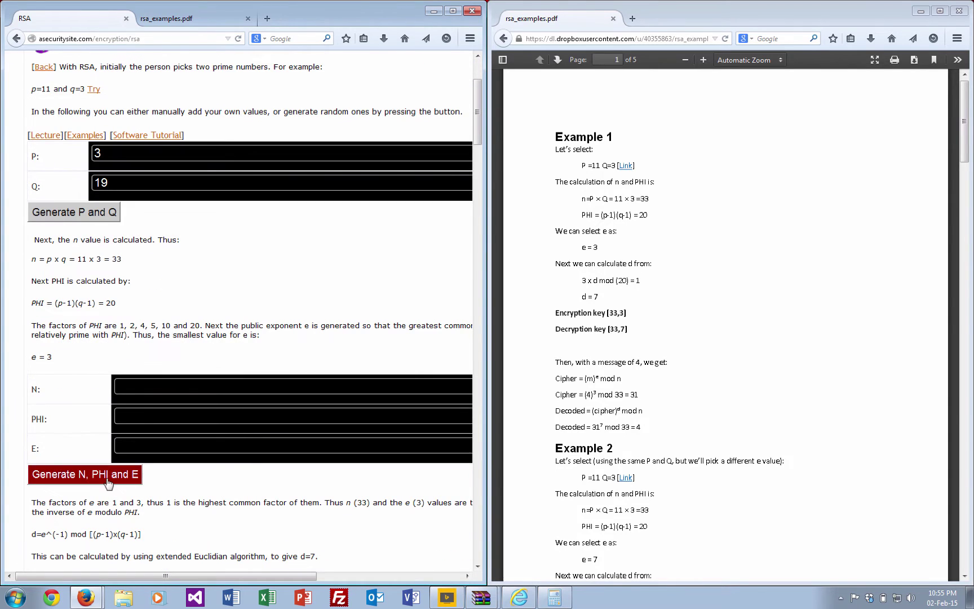
{"action": "left_click", "coordinate": [107, 478]}
{"action": "scroll", "coordinate": [107, 478], "scroll_direction": "down", "scroll_amount": 3}
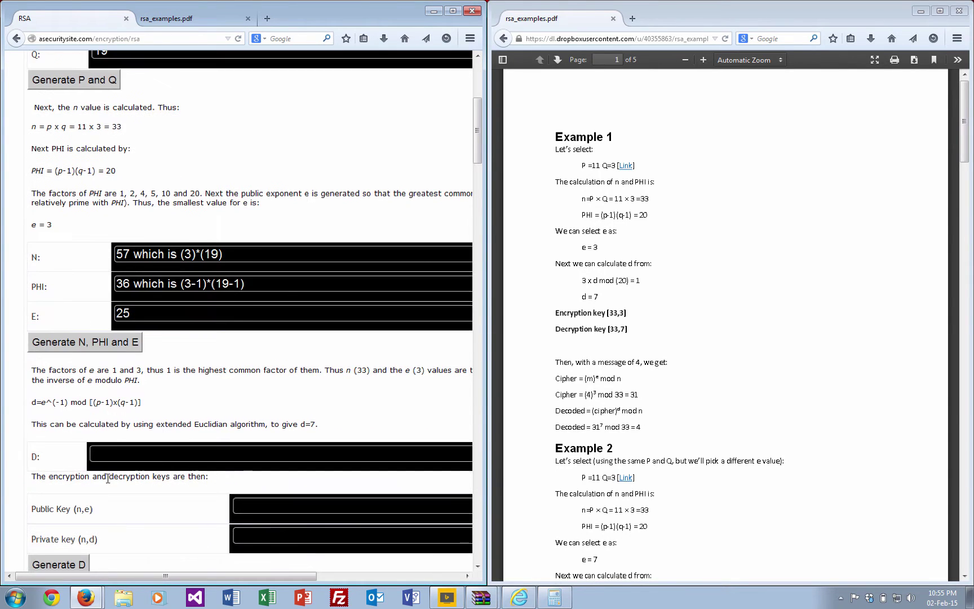
{"action": "left_click", "coordinate": [65, 566]}
{"action": "scroll", "coordinate": [155, 495], "scroll_direction": "down", "scroll_amount": 8}
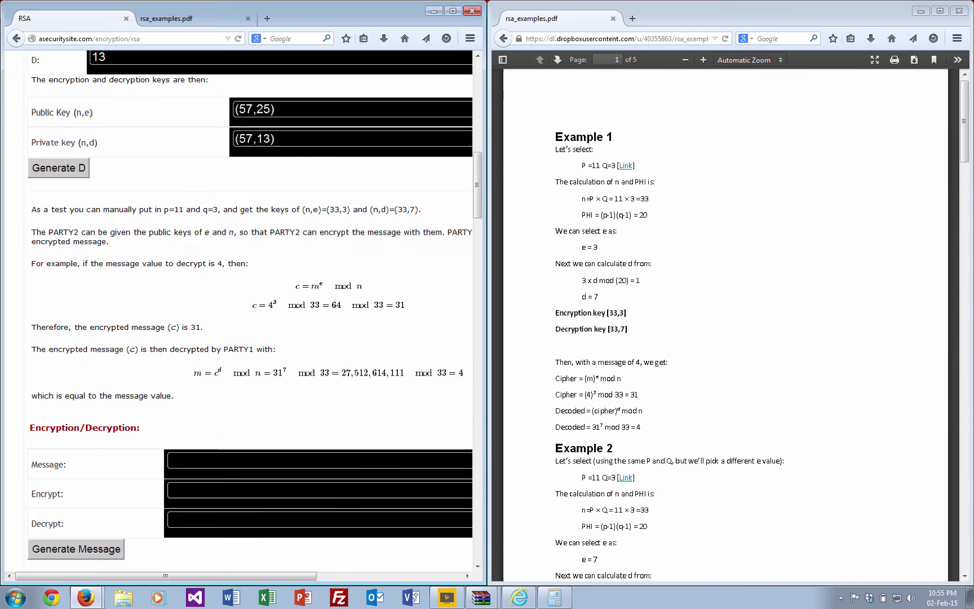
Step: Generate message 32, encrypting to 29 and decrypting back to 32, and highlight the values
{"action": "left_click", "coordinate": [78, 550]}
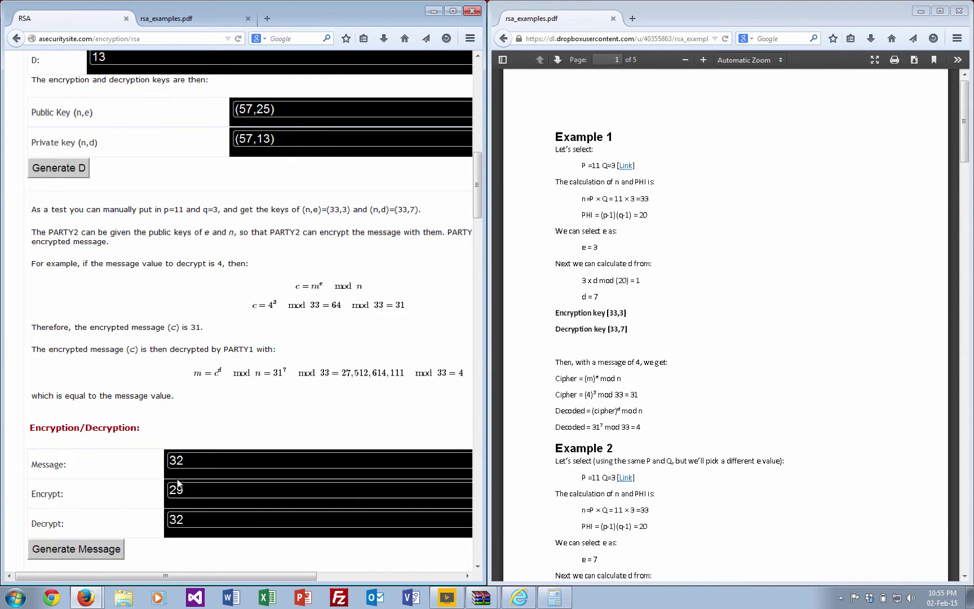
{"action": "double_click", "coordinate": [189, 463]}
{"action": "left_click_drag", "start_coordinate": [189, 523], "coordinate": [175, 520]}
{"action": "left_click_drag", "start_coordinate": [188, 469], "coordinate": [172, 464]}
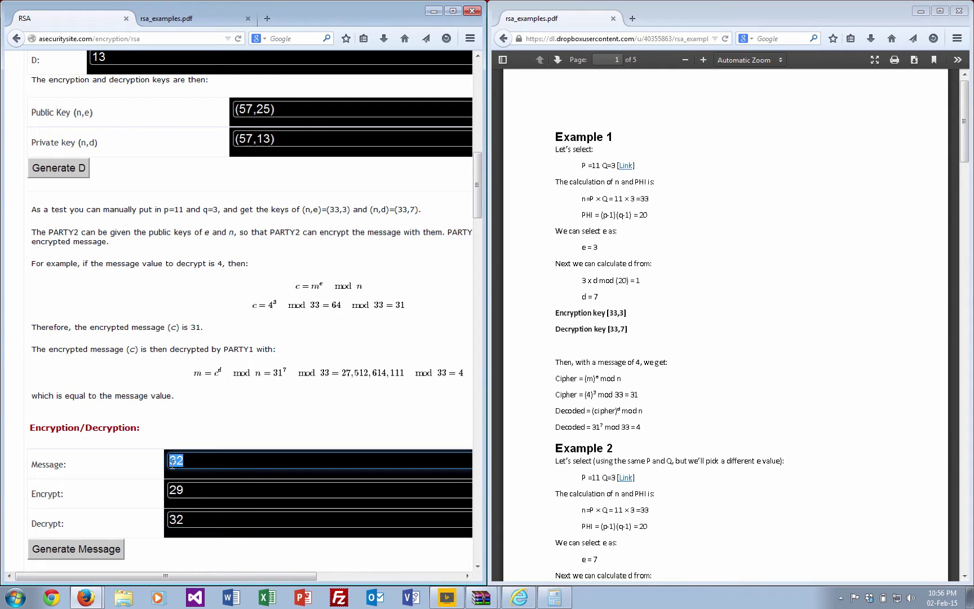
Step: Load the p=7, q=13, e=5 example and highlight its cipher value 82
{"action": "scroll", "coordinate": [203, 427], "scroll_direction": "up", "scroll_amount": 12}
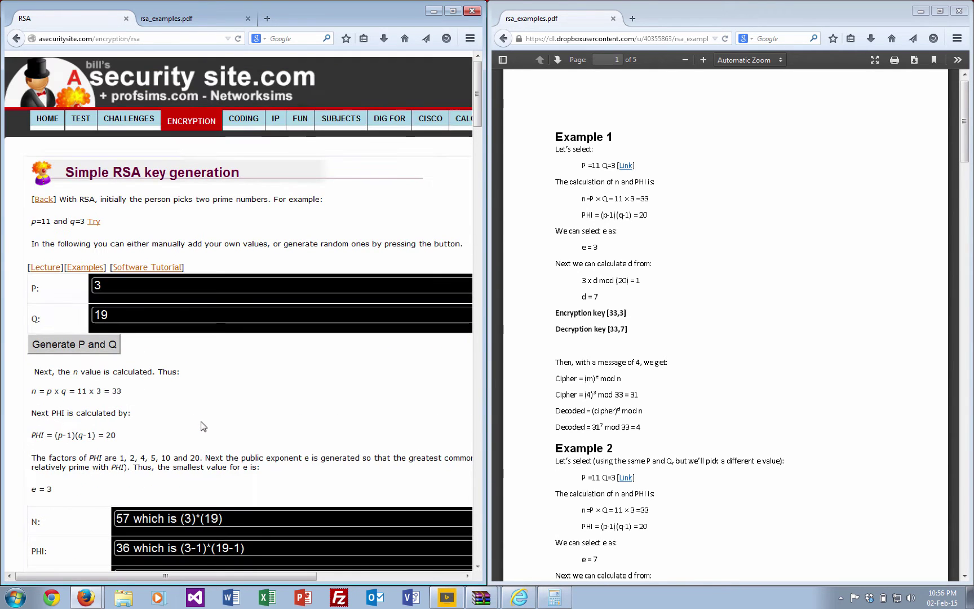
{"action": "scroll", "coordinate": [215, 468], "scroll_direction": "down", "scroll_amount": 12}
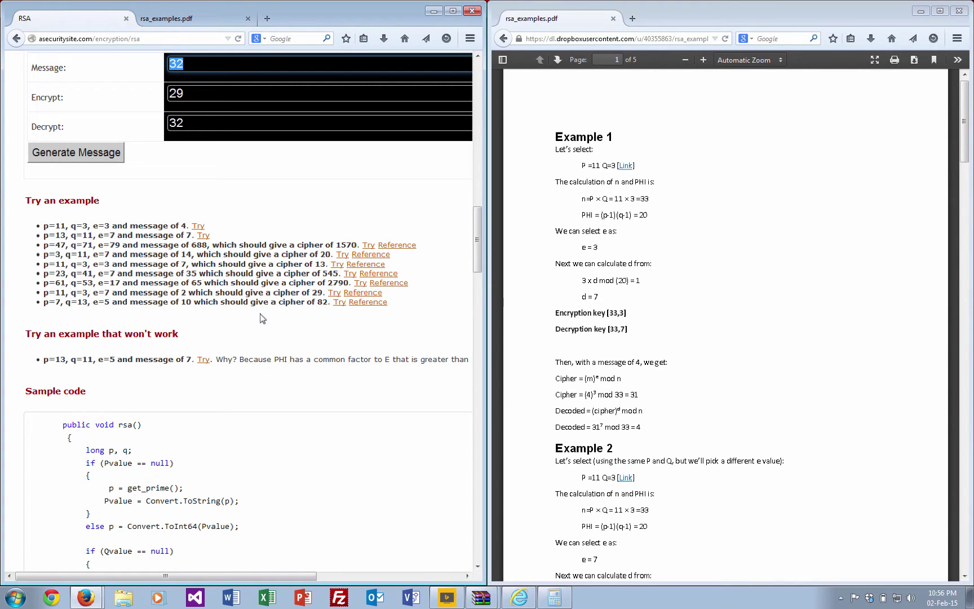
{"action": "left_click", "coordinate": [339, 303]}
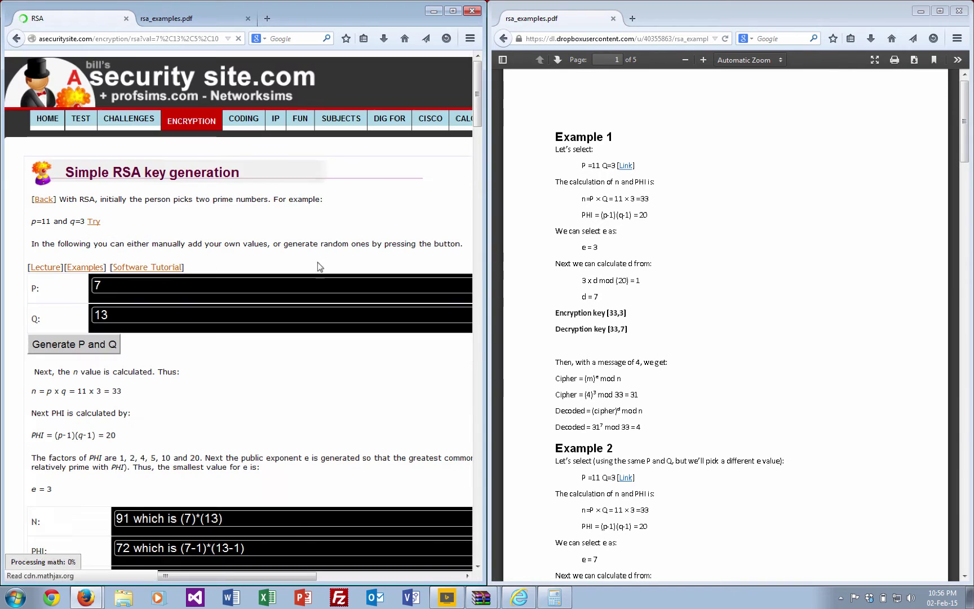
{"action": "scroll", "coordinate": [250, 420], "scroll_direction": "down", "scroll_amount": 10}
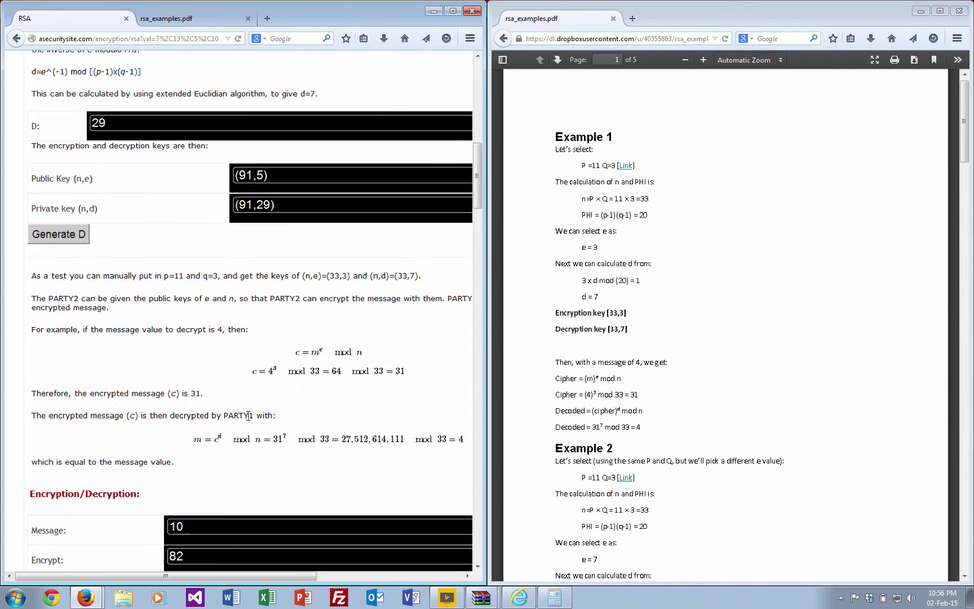
{"action": "scroll", "coordinate": [249, 415], "scroll_direction": "down", "scroll_amount": 4}
{"action": "double_click", "coordinate": [183, 363]}
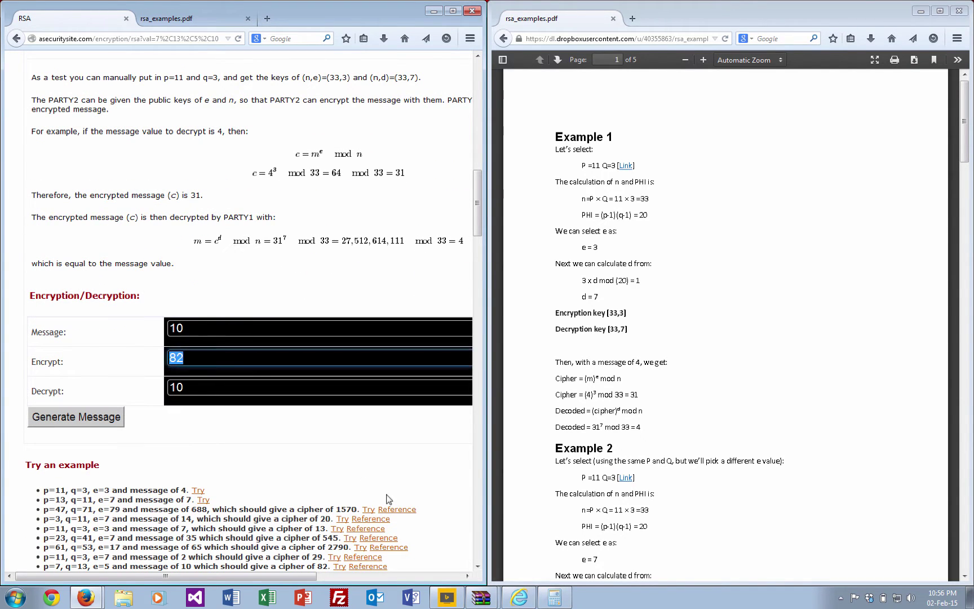
Step: Open that example's reference PDF, then go back to the RSA tool page
{"action": "scroll", "coordinate": [387, 553], "scroll_direction": "down", "scroll_amount": 2}
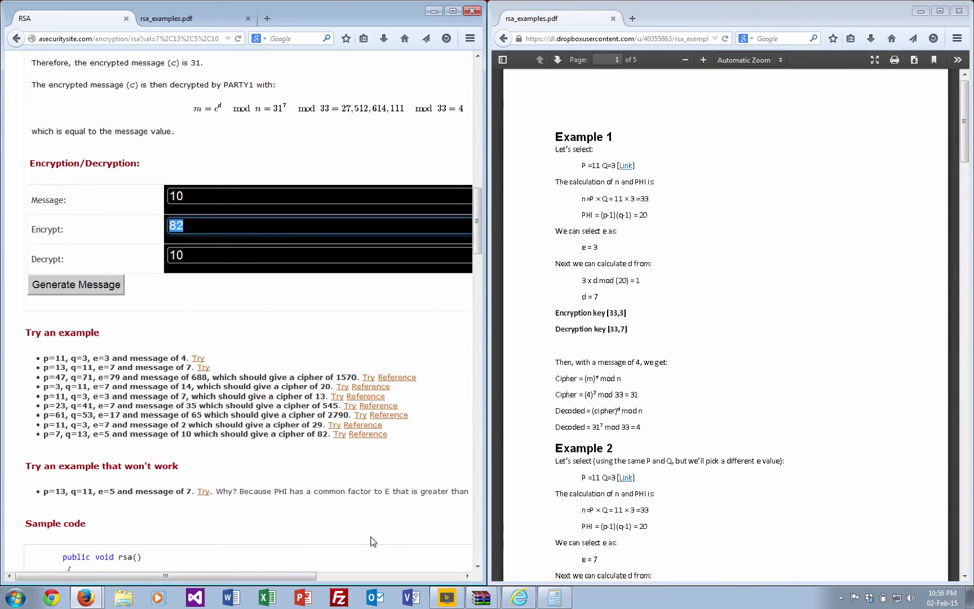
{"action": "left_click", "coordinate": [358, 439]}
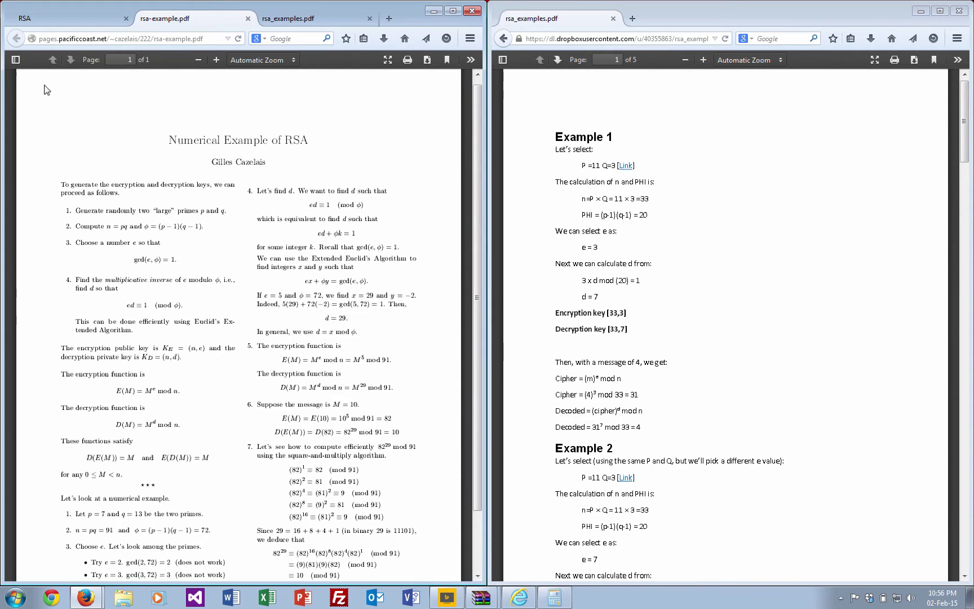
{"action": "left_click", "coordinate": [84, 23]}
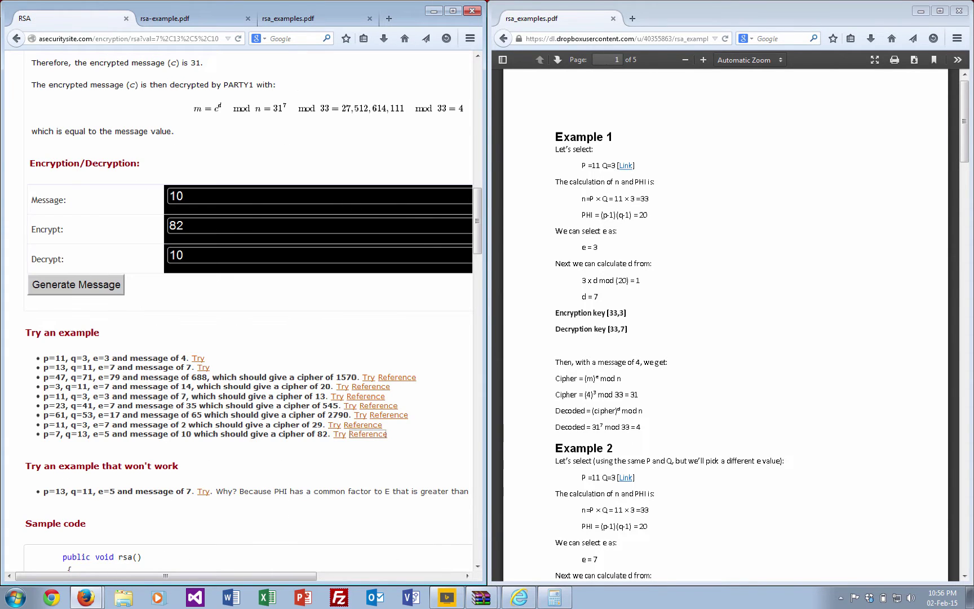
{"action": "scroll", "coordinate": [372, 142], "scroll_direction": "up", "scroll_amount": 20}
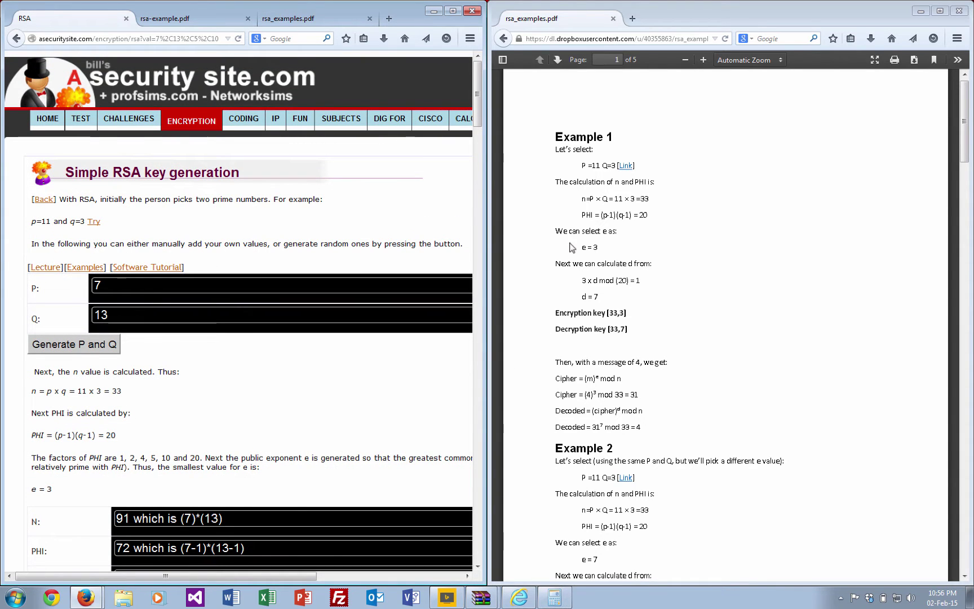
Step: Load Example 1's PDF link into the RSA tool, giving p=11, q=3, N=33, e=3, d=7
{"action": "right_click", "coordinate": [628, 171]}
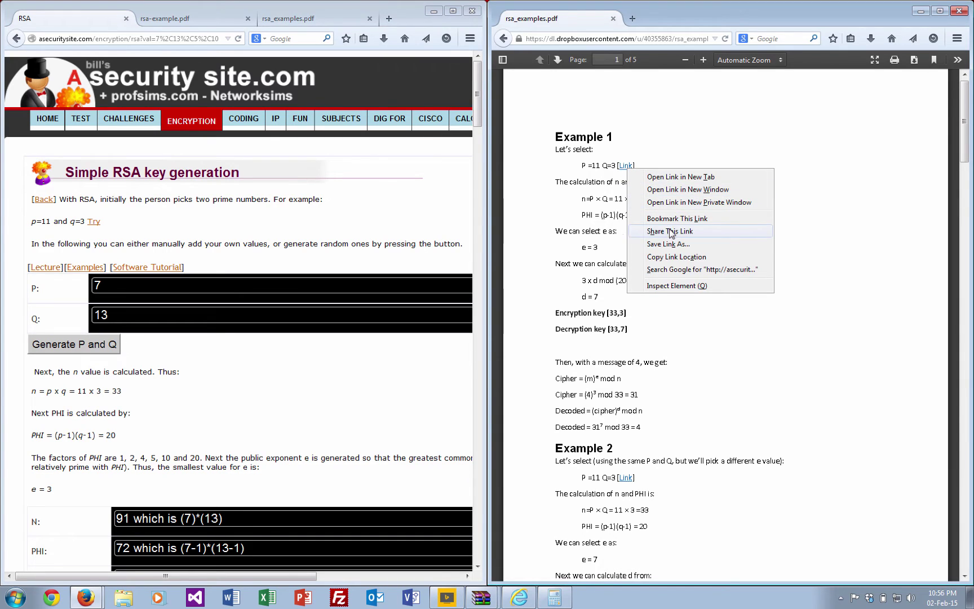
{"action": "left_click", "coordinate": [674, 258]}
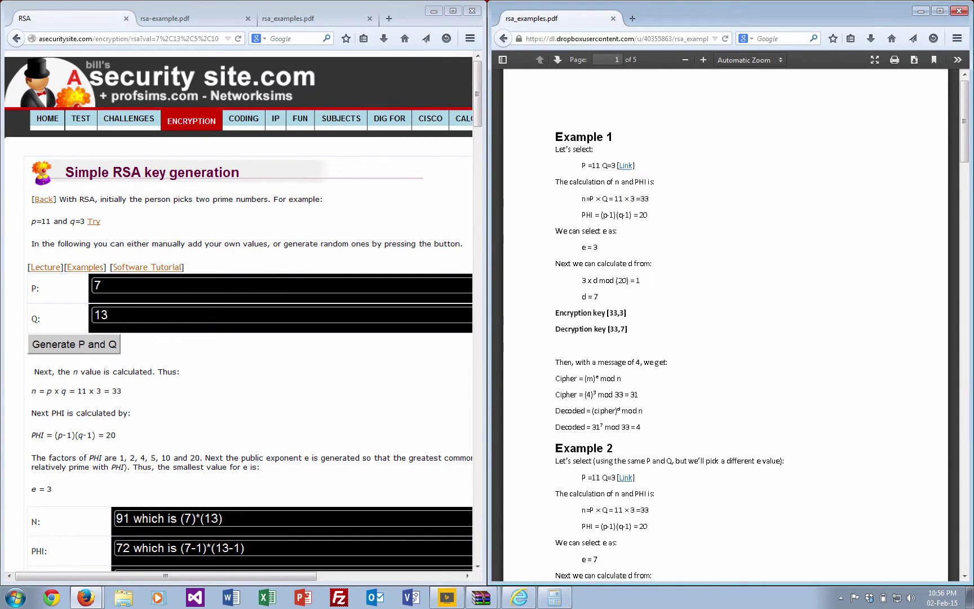
{"action": "left_click", "coordinate": [173, 34]}
{"action": "key", "text": "ctrl+v"}
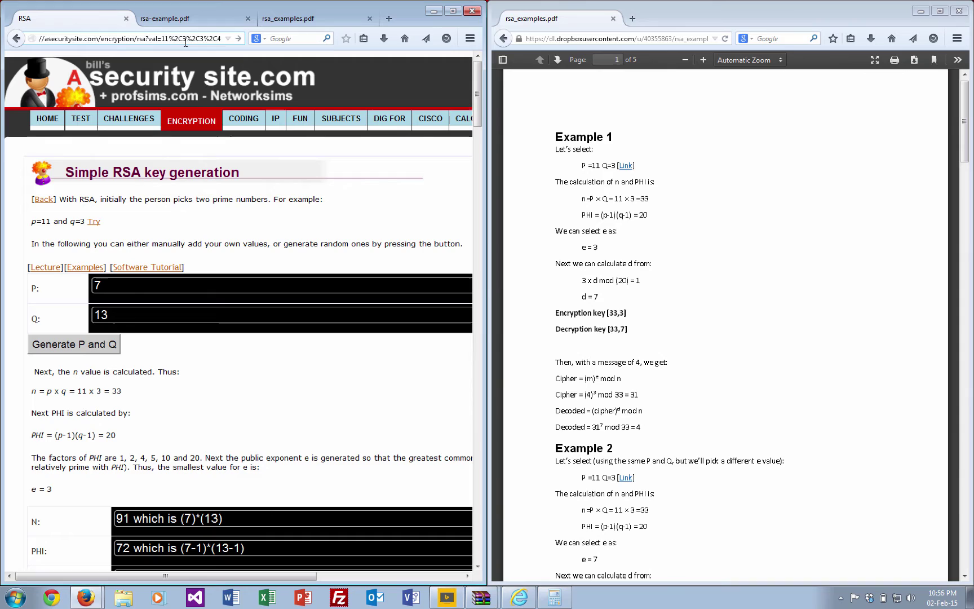
{"action": "key", "text": "Return"}
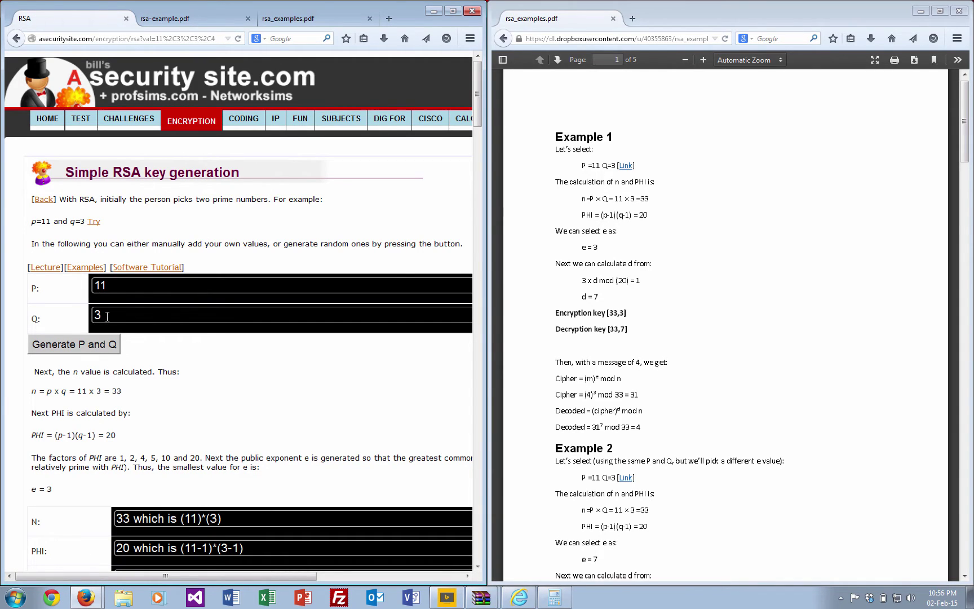
{"action": "scroll", "coordinate": [184, 407], "scroll_direction": "down", "scroll_amount": 4}
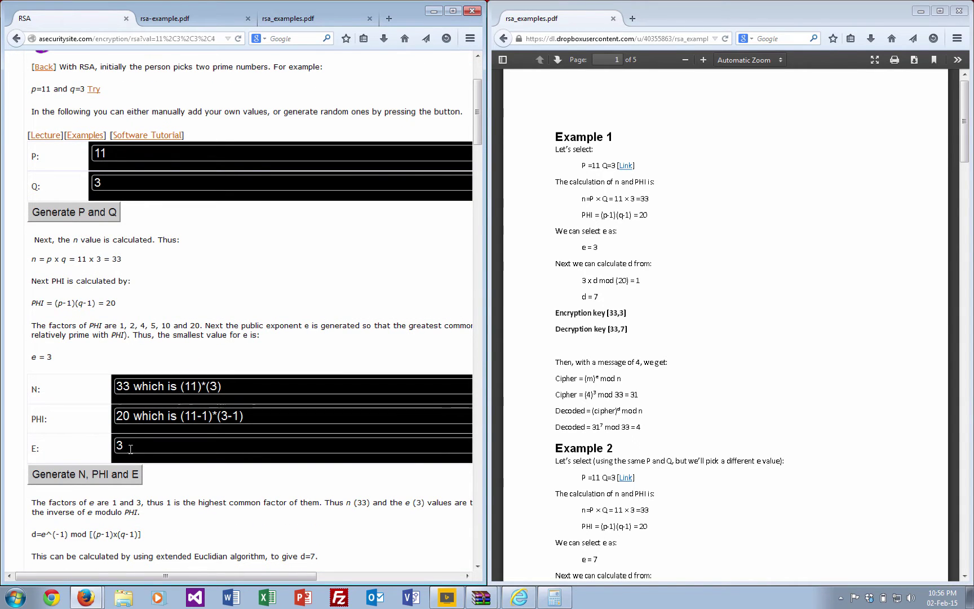
{"action": "scroll", "coordinate": [121, 447], "scroll_direction": "down", "scroll_amount": 6}
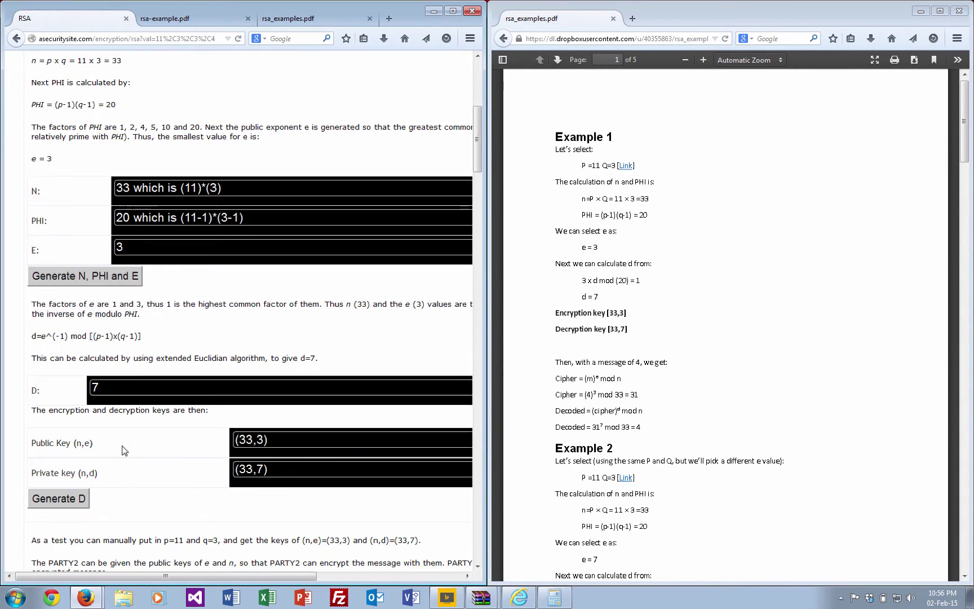
{"action": "scroll", "coordinate": [124, 450], "scroll_direction": "down", "scroll_amount": 10}
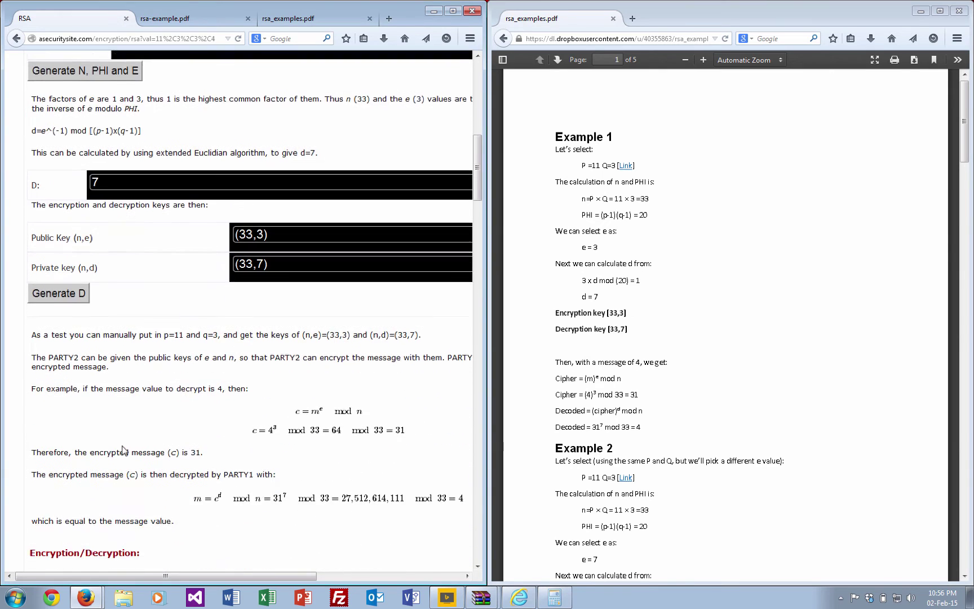
{"action": "scroll", "coordinate": [125, 450], "scroll_direction": "up", "scroll_amount": 18}
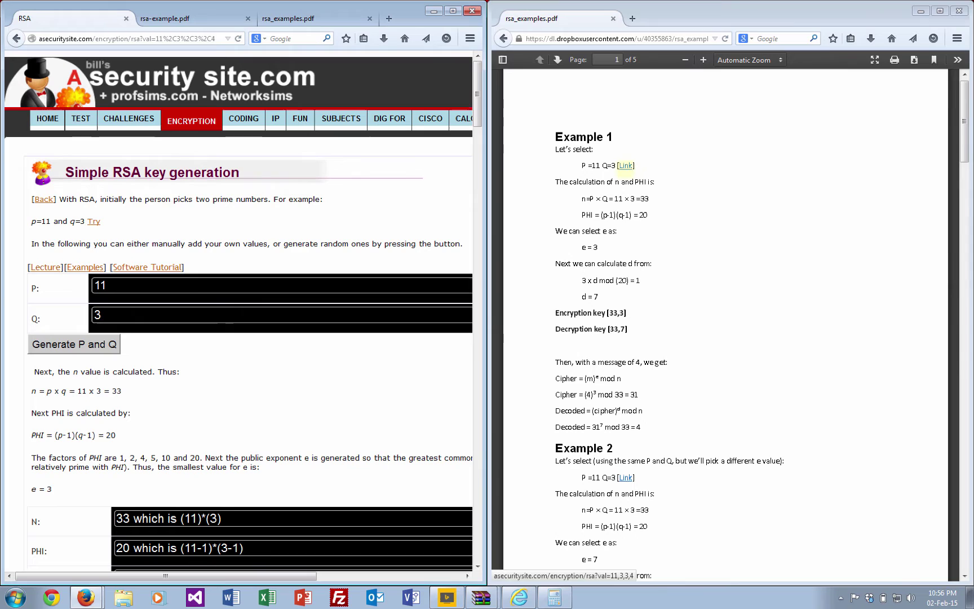
Step: Restore Calculator showing 33 and position it beside the PDF's cipher working
{"action": "left_click", "coordinate": [555, 598]}
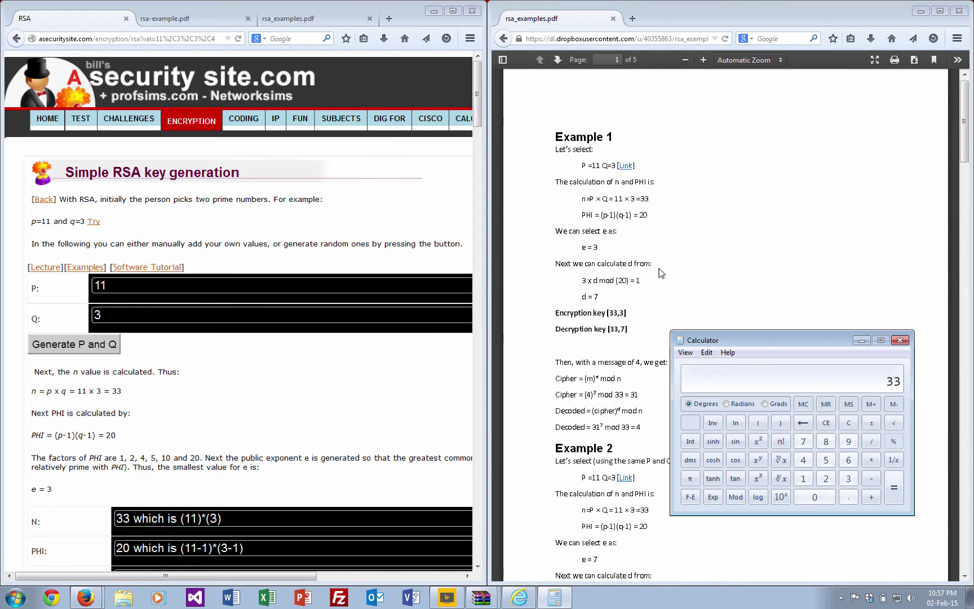
{"action": "left_click_drag", "start_coordinate": [770, 344], "coordinate": [797, 351]}
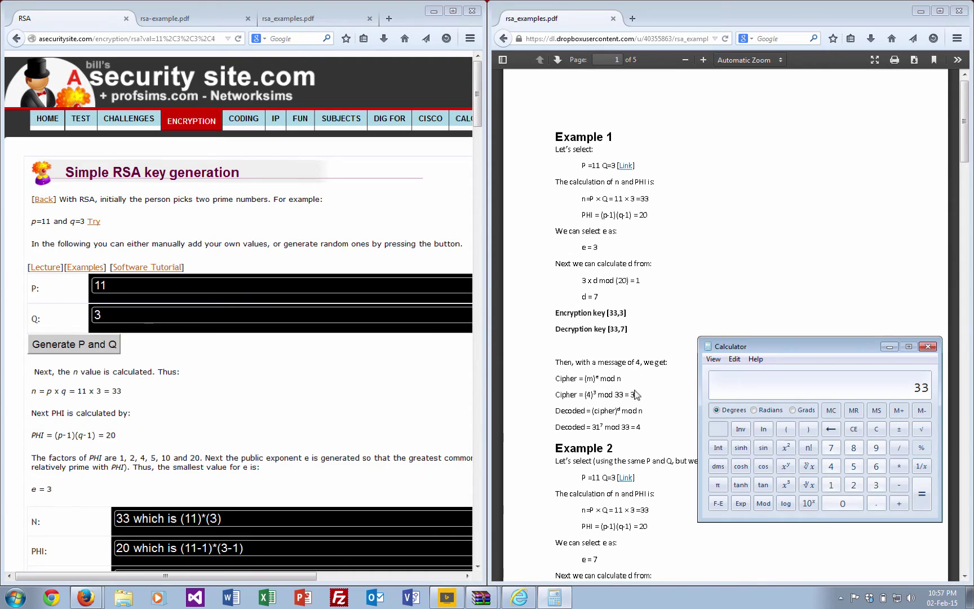
Step: Compute 33 cubed (35937) mod 33 in Calculator
{"action": "left_click", "coordinate": [786, 467]}
{"action": "left_click", "coordinate": [876, 486]}
{"action": "left_click", "coordinate": [922, 494]}
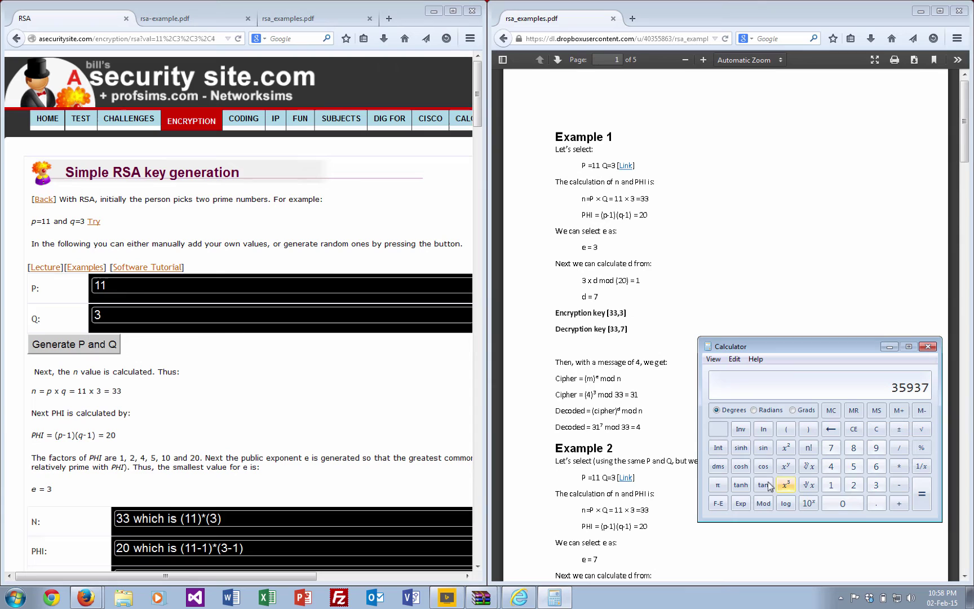
{"action": "left_click", "coordinate": [763, 503]}
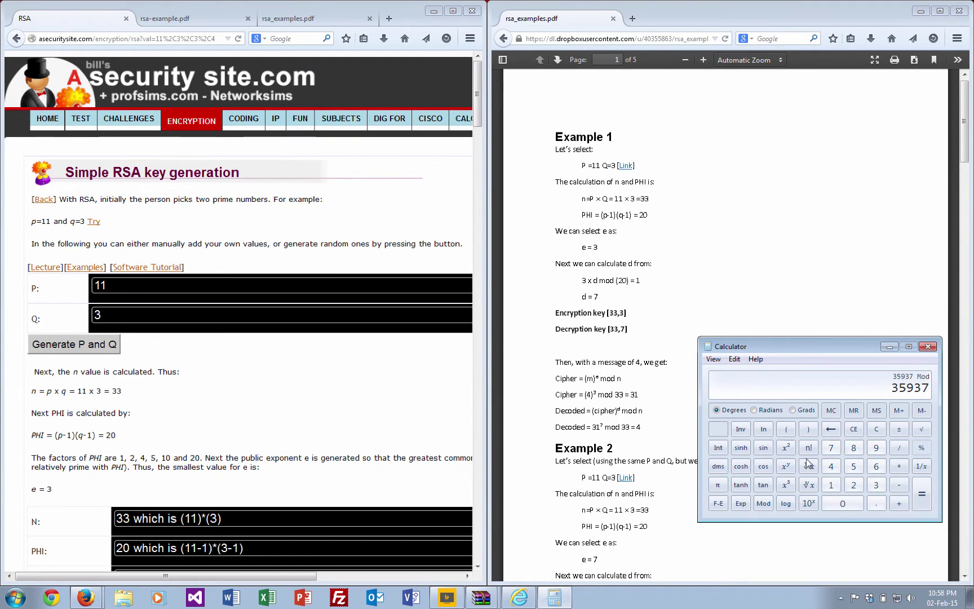
{"action": "left_click", "coordinate": [876, 485]}
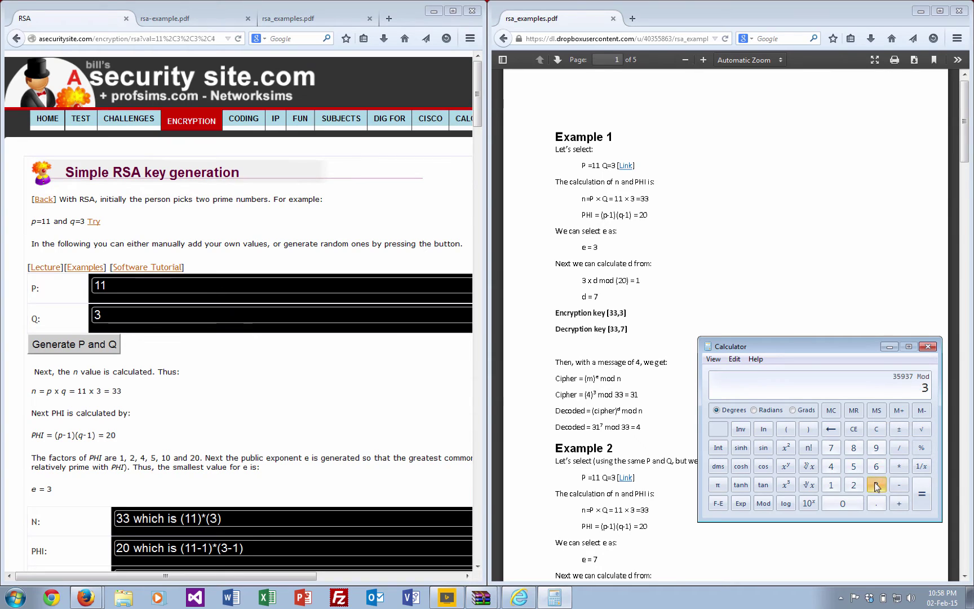
{"action": "left_click", "coordinate": [876, 485]}
{"action": "left_click", "coordinate": [925, 495]}
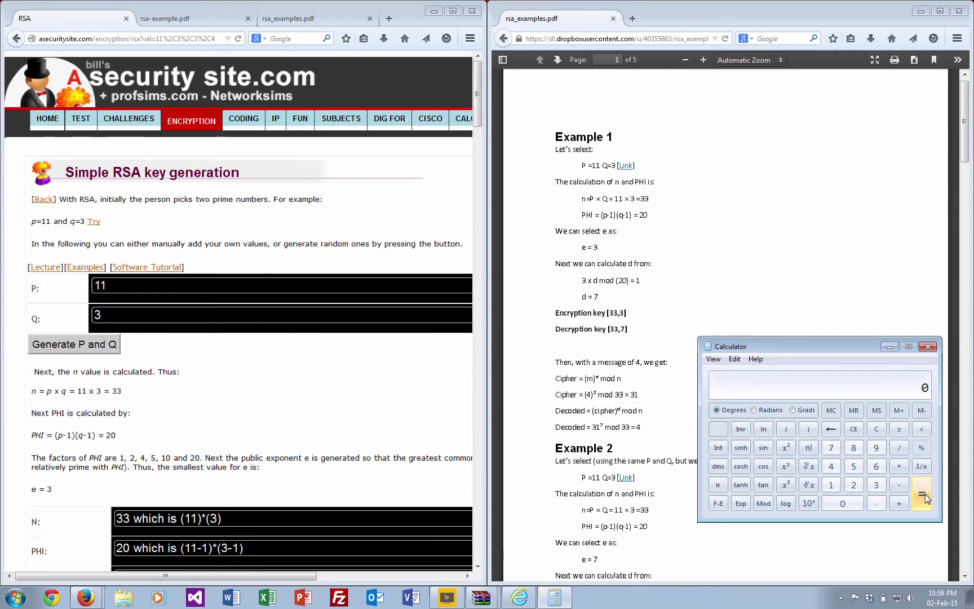
Step: Compute 4 cubed mod 33, giving the cipher value 31
{"action": "left_click", "coordinate": [831, 467]}
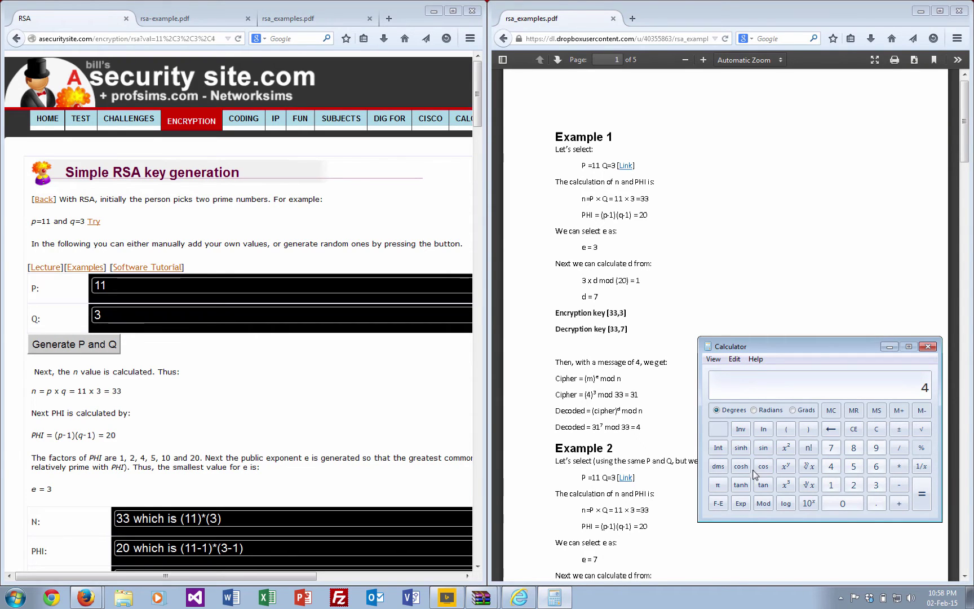
{"action": "left_click", "coordinate": [785, 466]}
{"action": "left_click", "coordinate": [876, 485]}
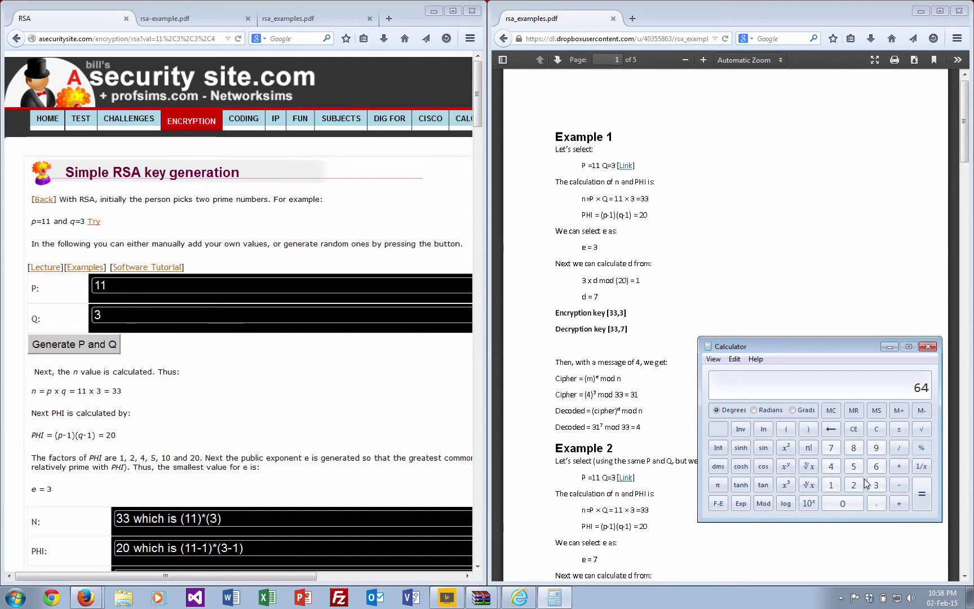
{"action": "left_click", "coordinate": [764, 504]}
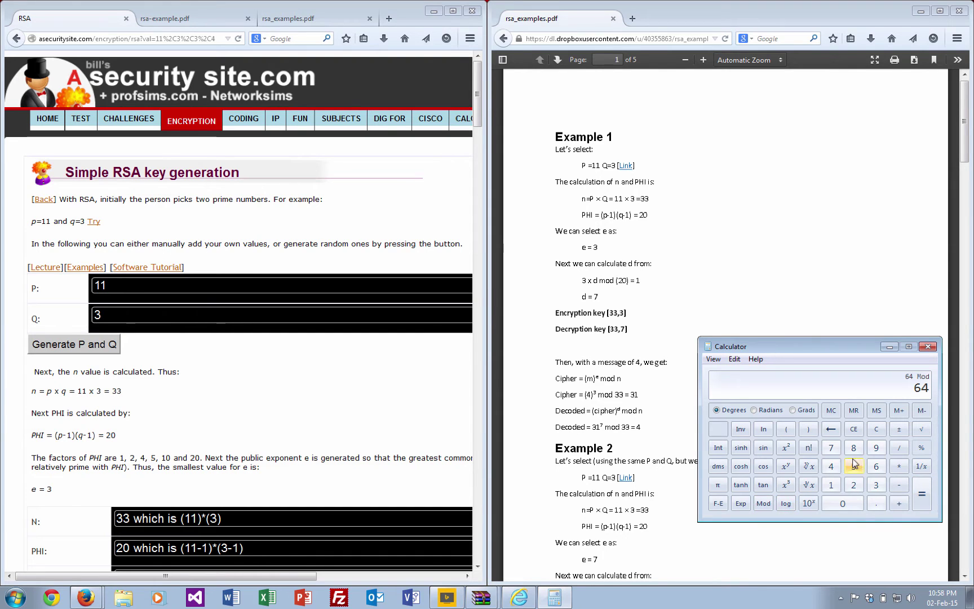
{"action": "left_click", "coordinate": [877, 485]}
{"action": "left_click", "coordinate": [876, 485]}
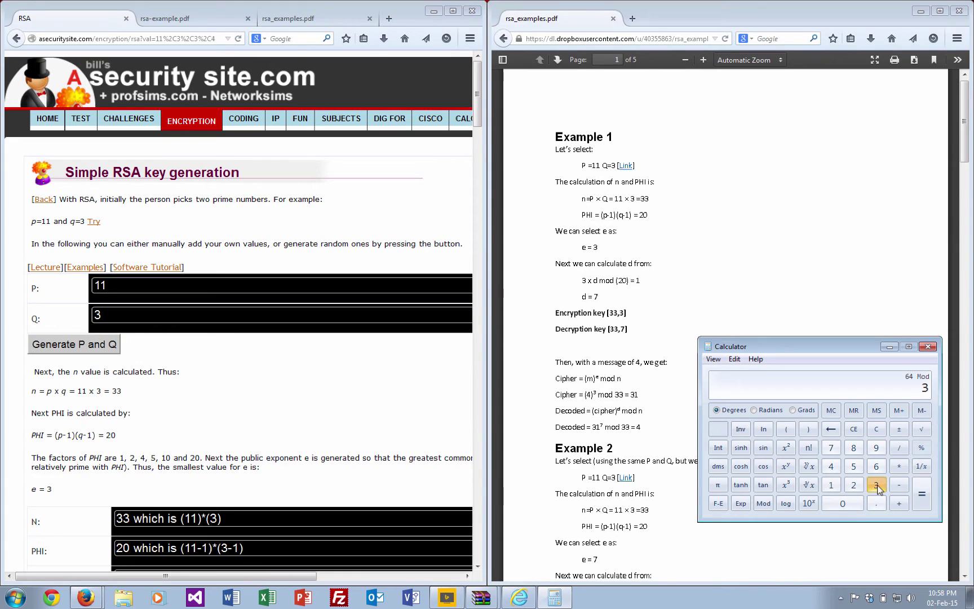
{"action": "left_click", "coordinate": [922, 495]}
{"action": "left_click_drag", "start_coordinate": [479, 112], "coordinate": [478, 216]}
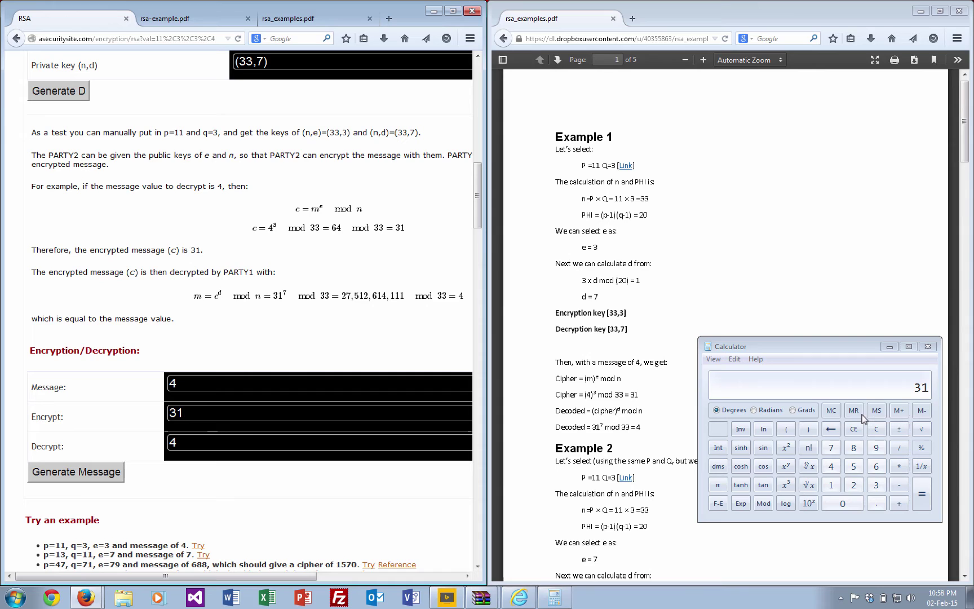
{"action": "left_click", "coordinate": [788, 466]}
{"action": "left_click", "coordinate": [831, 448]}
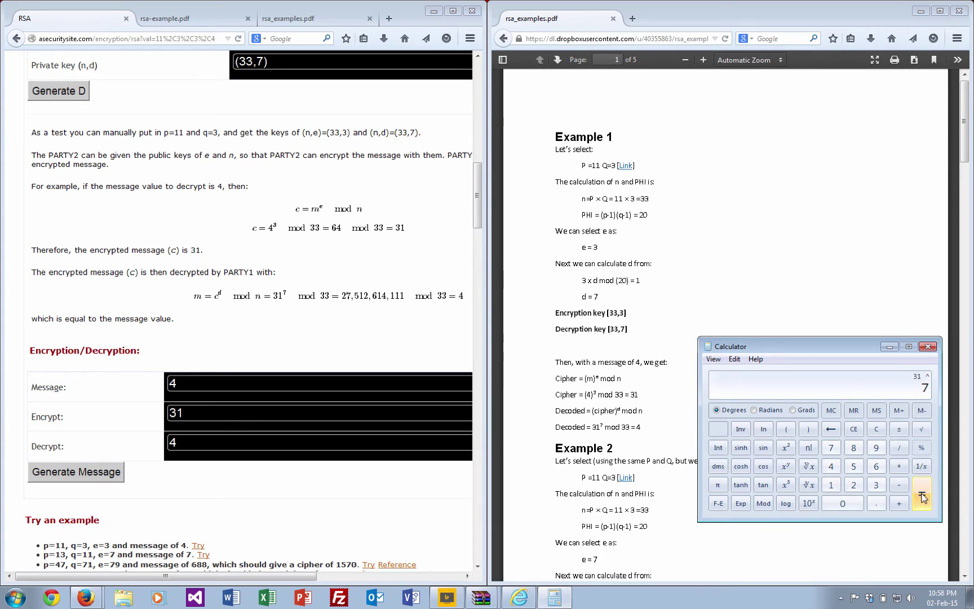
{"action": "left_click", "coordinate": [922, 496]}
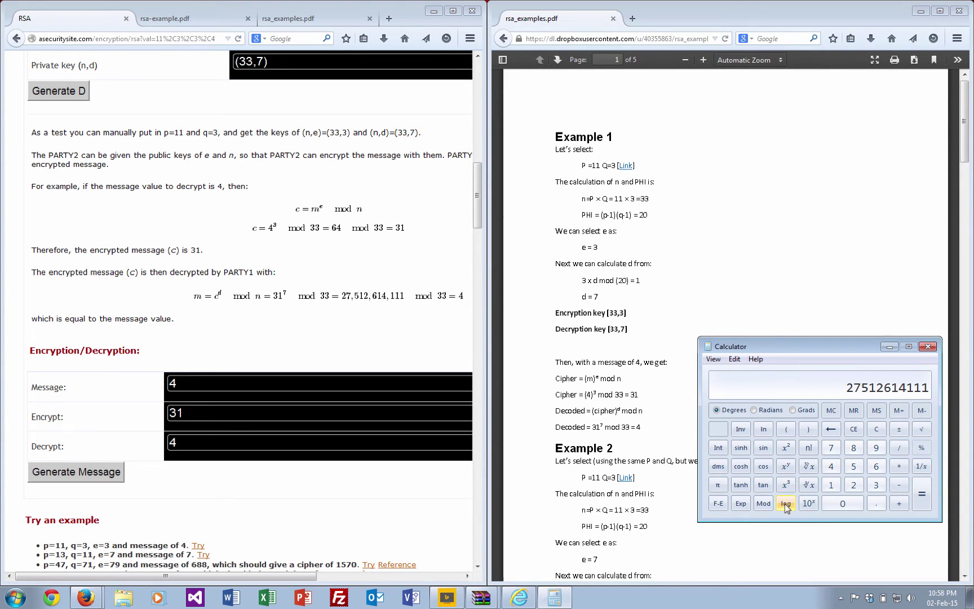
{"action": "left_click", "coordinate": [762, 506]}
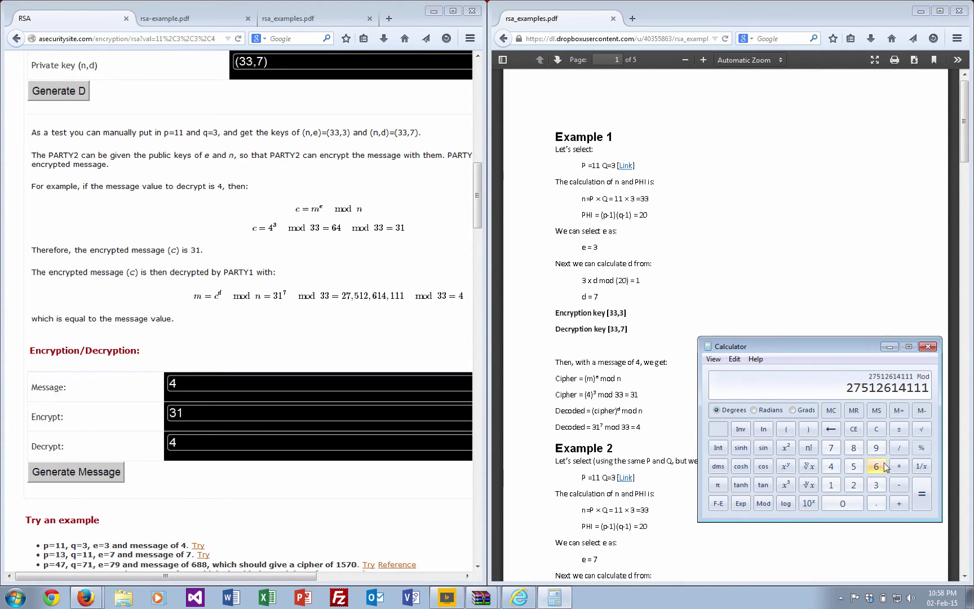
{"action": "left_click", "coordinate": [877, 485]}
{"action": "left_click", "coordinate": [922, 494]}
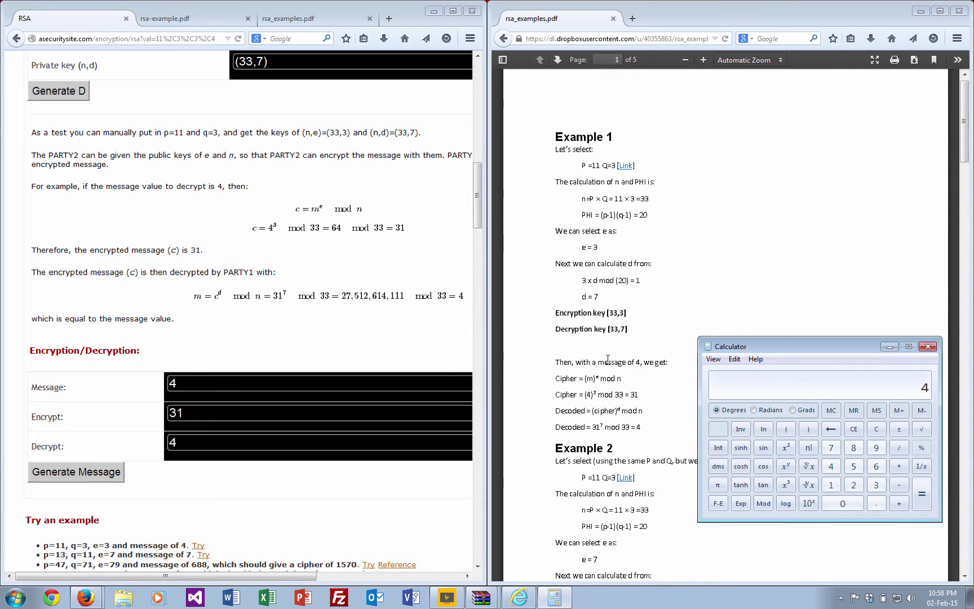
Step: Load Example 4's PDF link into the RSA tool, showing P=47, Q=71, N=3337, PHI=3220
{"action": "left_click", "coordinate": [639, 412]}
{"action": "scroll", "coordinate": [640, 415], "scroll_direction": "down", "scroll_amount": 5}
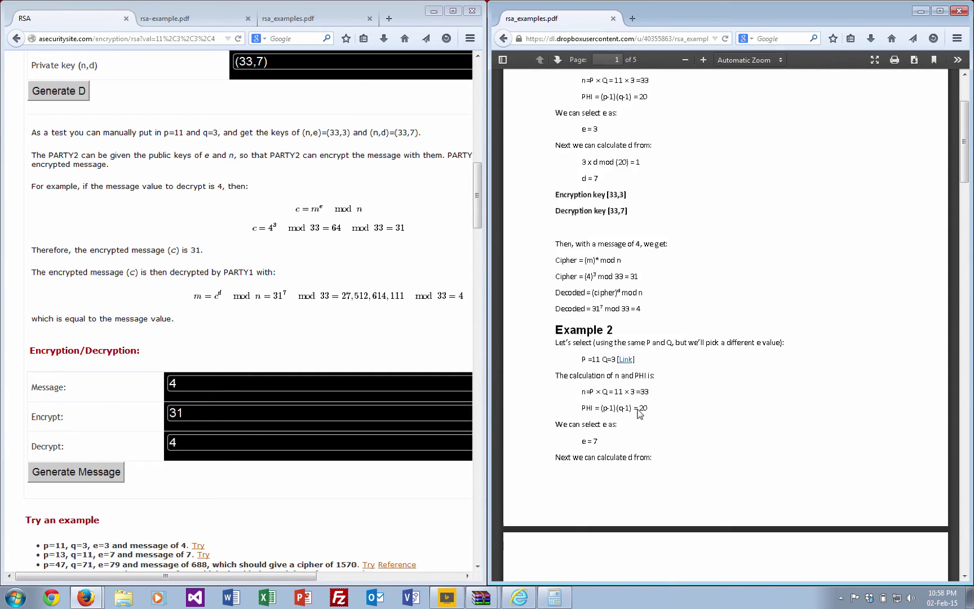
{"action": "scroll", "coordinate": [640, 414], "scroll_direction": "down", "scroll_amount": 8}
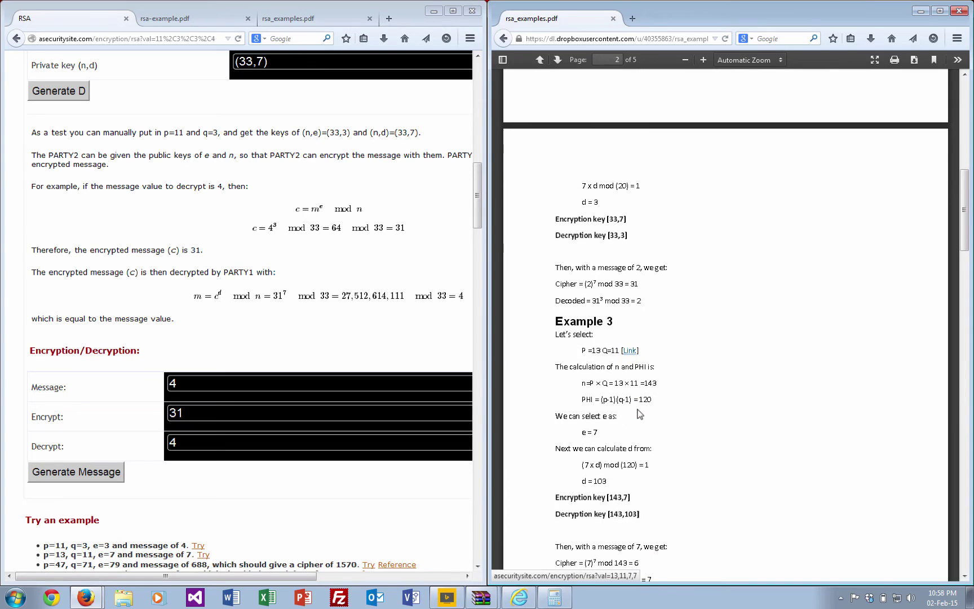
{"action": "scroll", "coordinate": [639, 413], "scroll_direction": "down", "scroll_amount": 4}
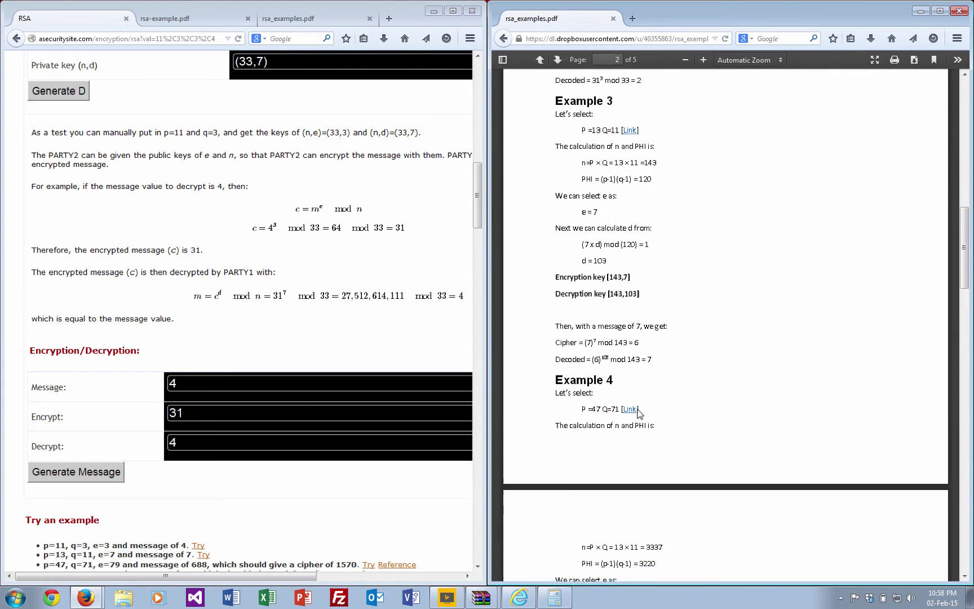
{"action": "scroll", "coordinate": [639, 413], "scroll_direction": "down", "scroll_amount": 5}
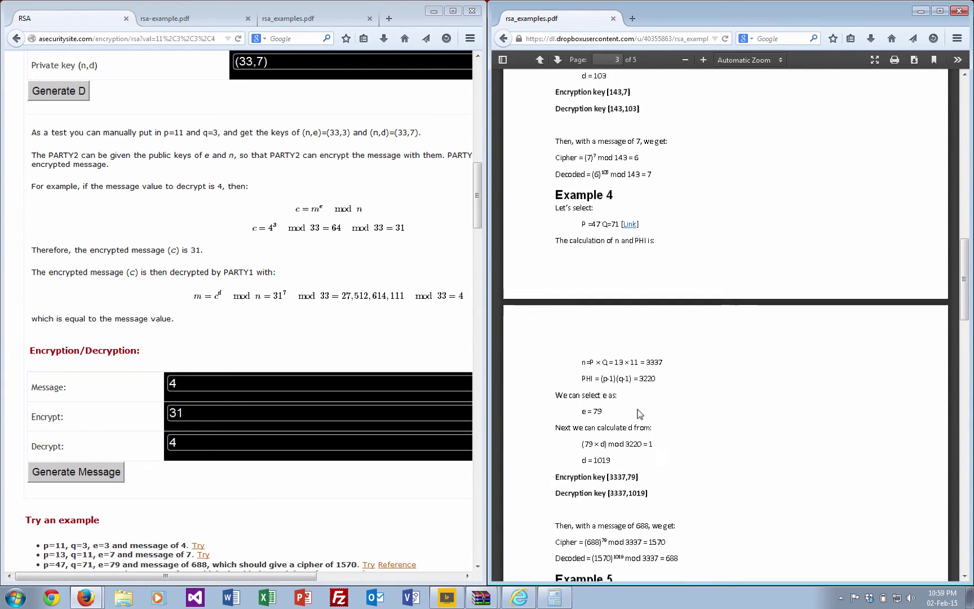
{"action": "right_click", "coordinate": [628, 215]}
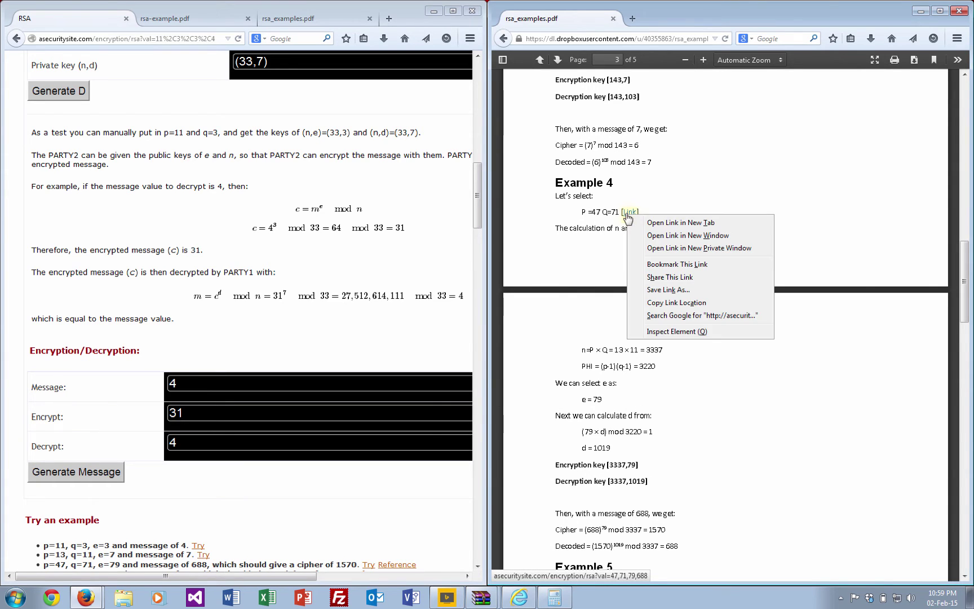
{"action": "left_click", "coordinate": [671, 305]}
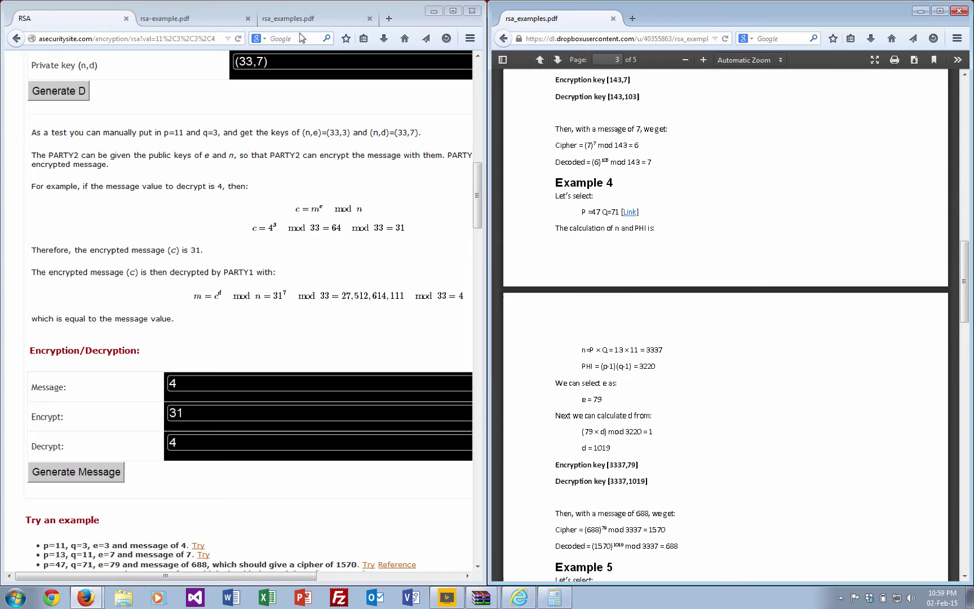
{"action": "left_click", "coordinate": [205, 39]}
{"action": "key", "text": "ctrl+v"}
{"action": "key", "text": "Return"}
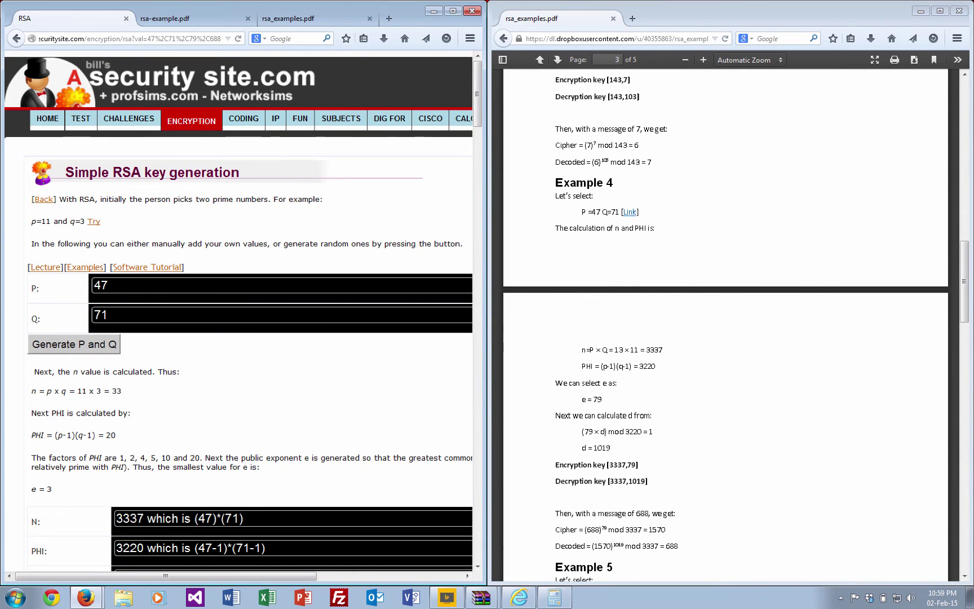
{"action": "left_click", "coordinate": [555, 598]}
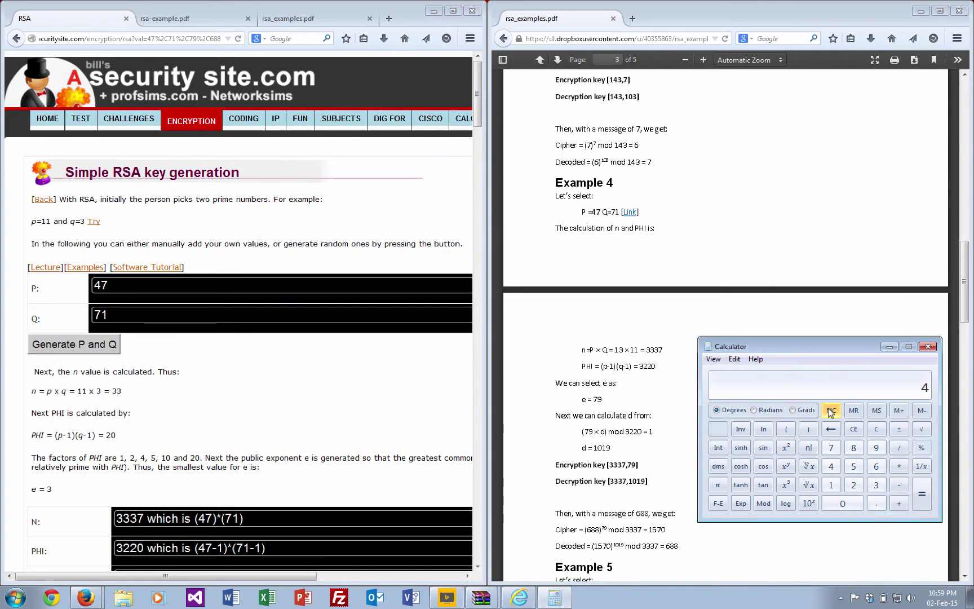
Step: Compute n = 47 × 71 = 3337 in Calculator
{"action": "type", "text": "7"}
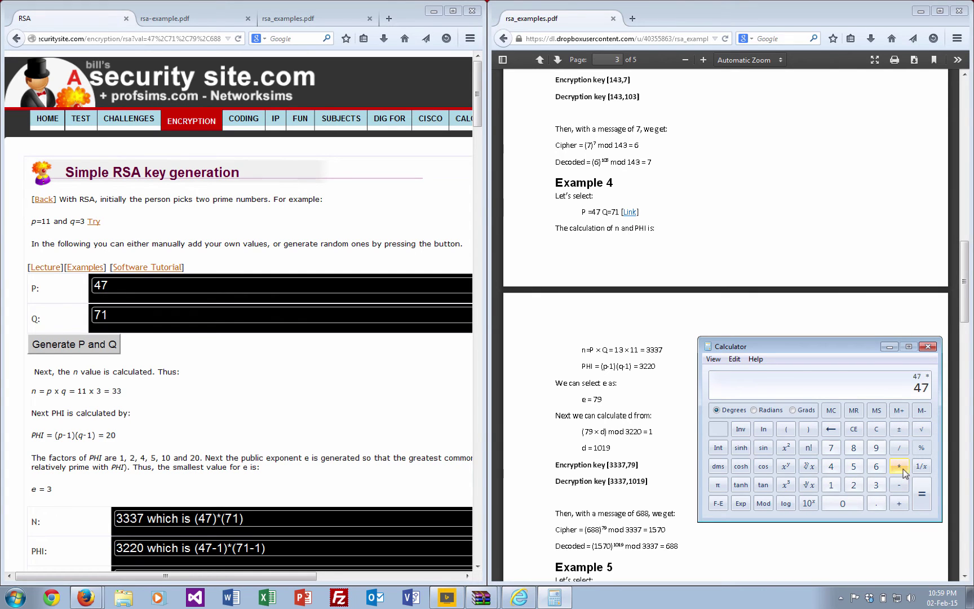
{"action": "left_click", "coordinate": [832, 449]}
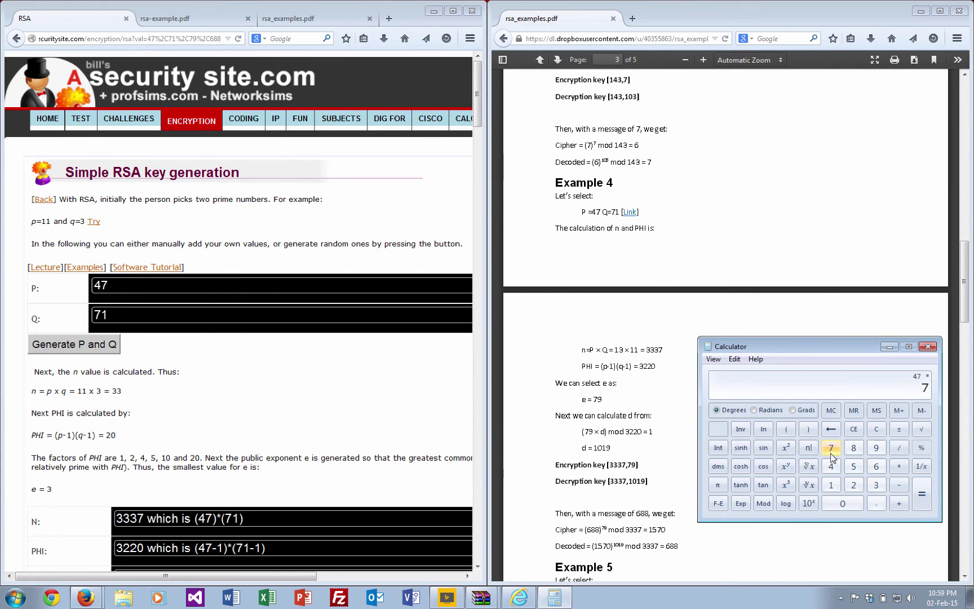
{"action": "left_click", "coordinate": [832, 485]}
{"action": "left_click", "coordinate": [922, 493]}
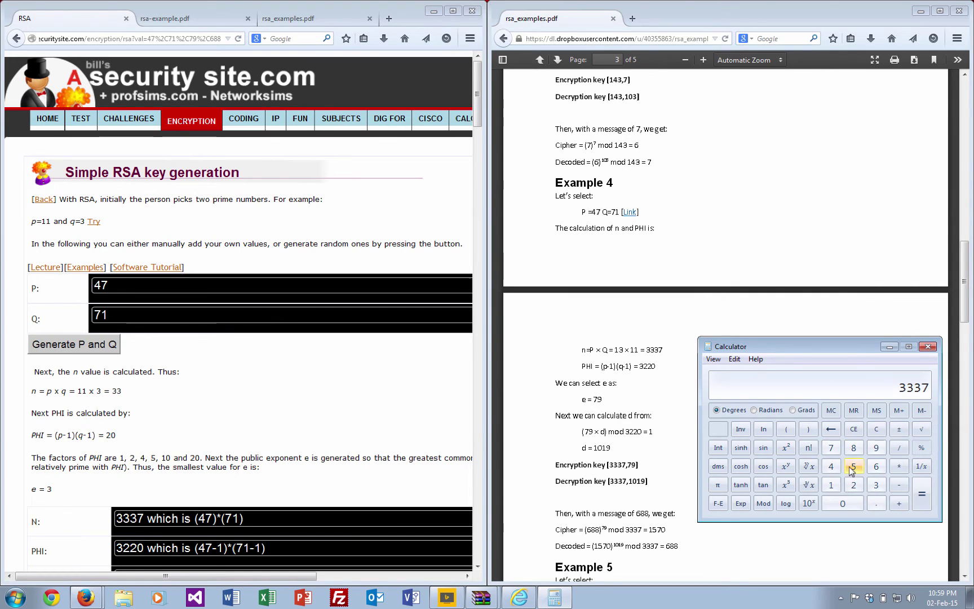
Step: Compute PHI = 46 × 70 = 3220
{"action": "left_click", "coordinate": [831, 467]}
{"action": "left_click", "coordinate": [876, 466]}
{"action": "left_click", "coordinate": [901, 466]}
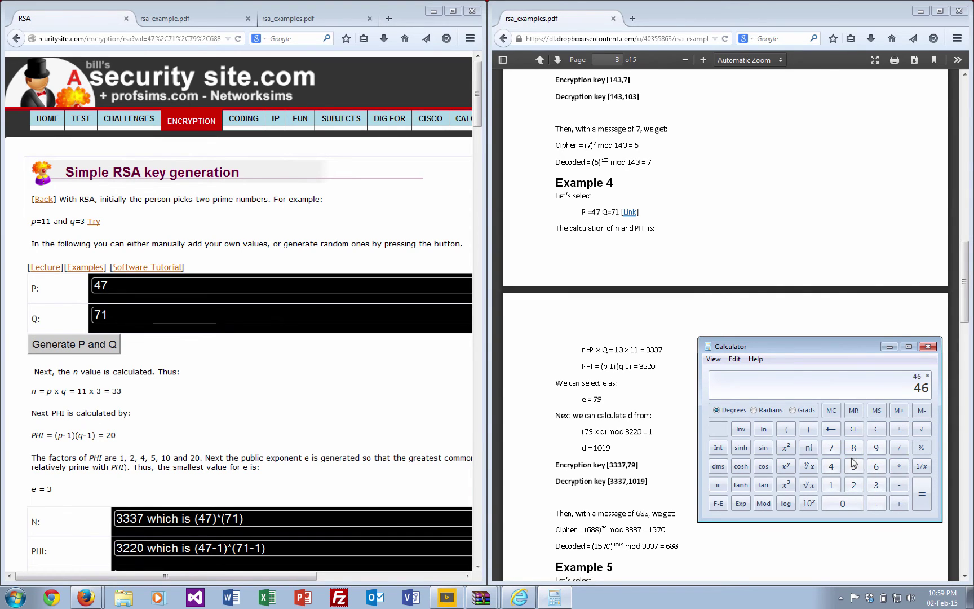
{"action": "left_click", "coordinate": [832, 448]}
{"action": "left_click", "coordinate": [853, 504]}
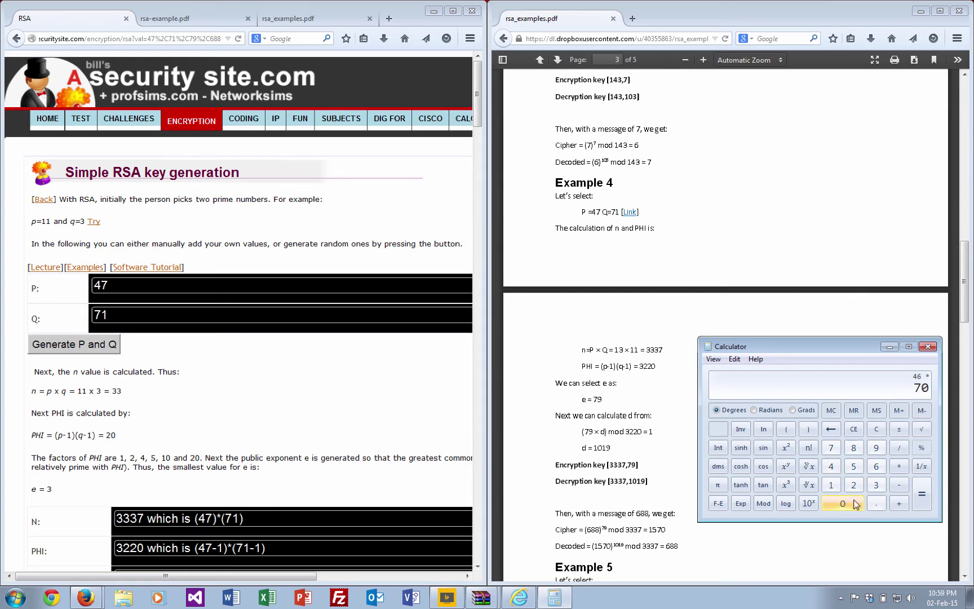
{"action": "left_click", "coordinate": [923, 495]}
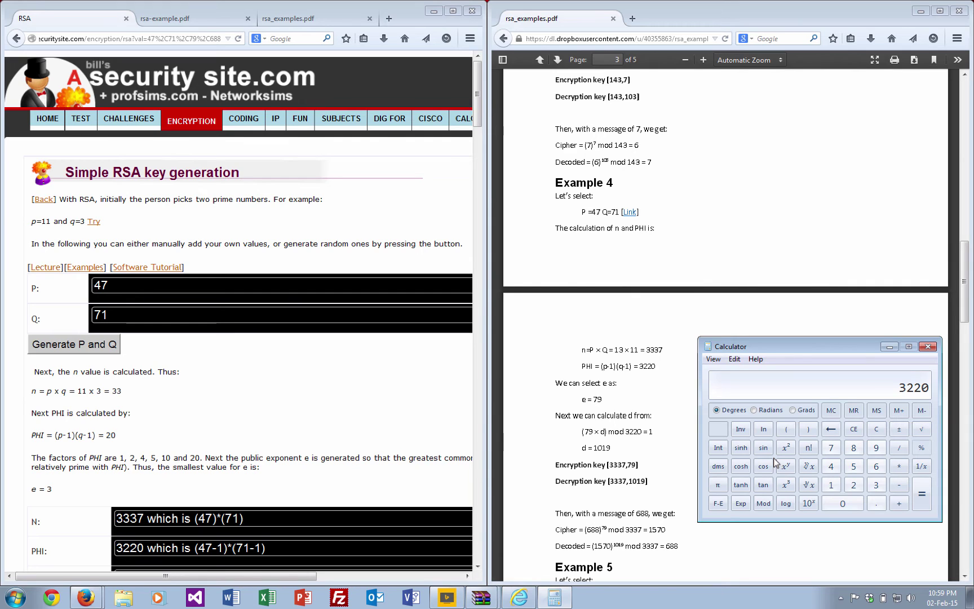
Step: Compute 79 × 1019 = 80501, then mod 3220, giving 1
{"action": "type", "text": "79"}
{"action": "type", "text": "1019"}
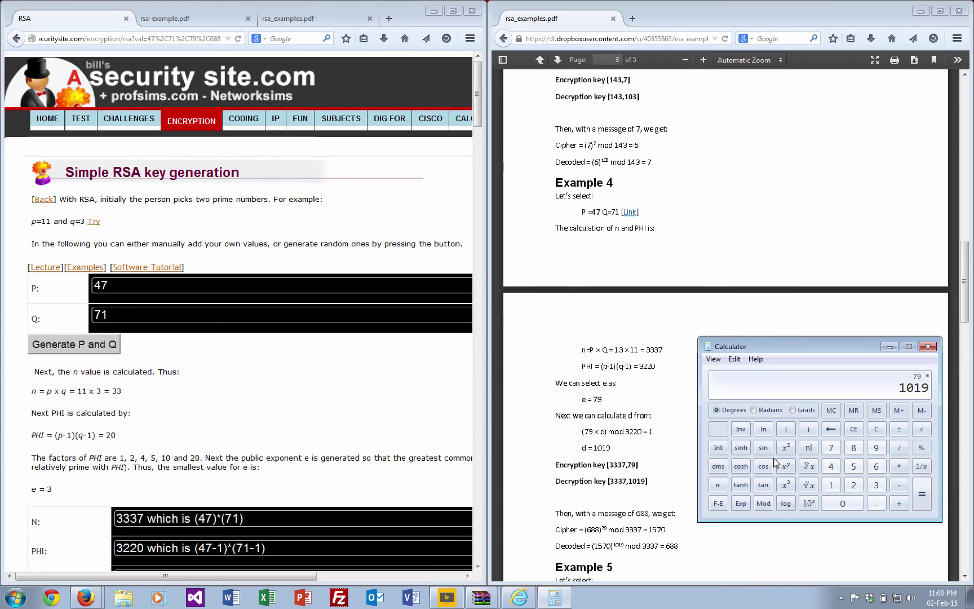
{"action": "key", "text": "Return"}
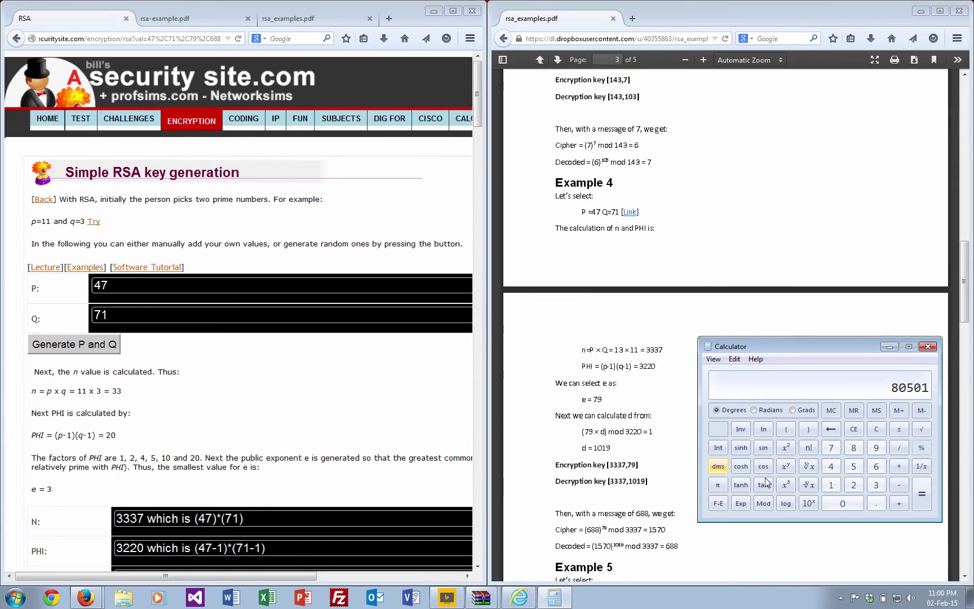
{"action": "left_click", "coordinate": [764, 502]}
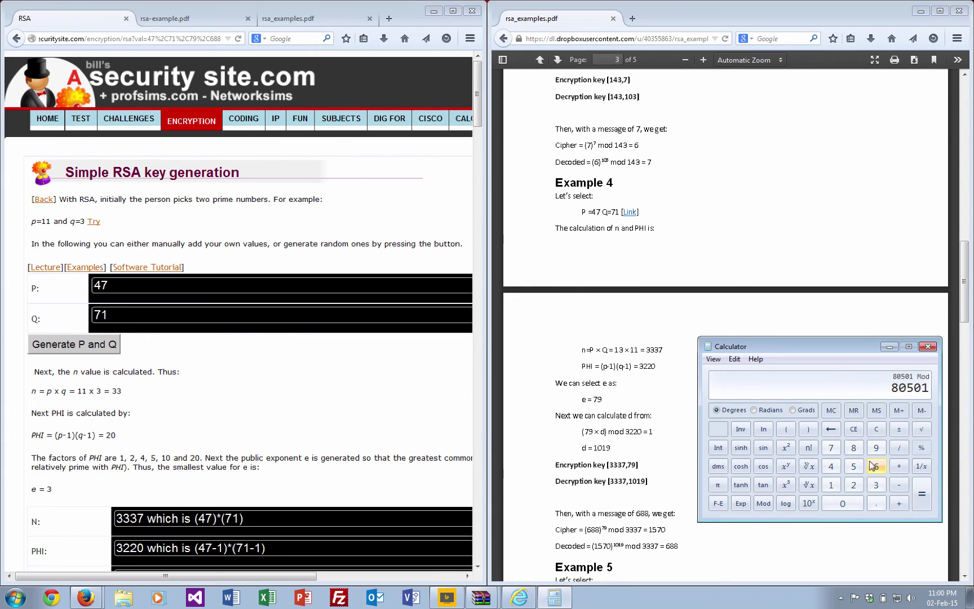
{"action": "left_click", "coordinate": [876, 485]}
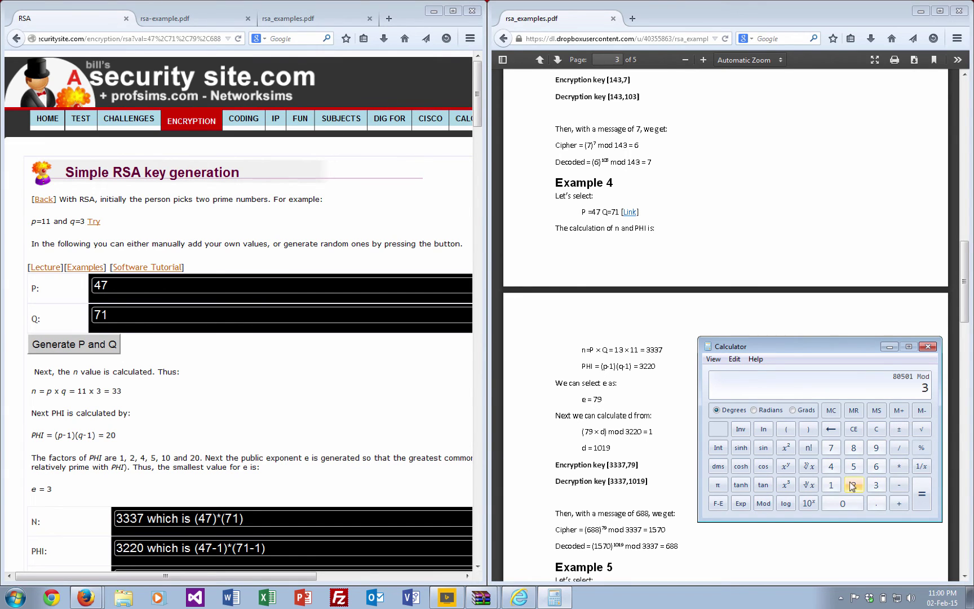
{"action": "left_click", "coordinate": [852, 486]}
{"action": "left_click", "coordinate": [843, 504]}
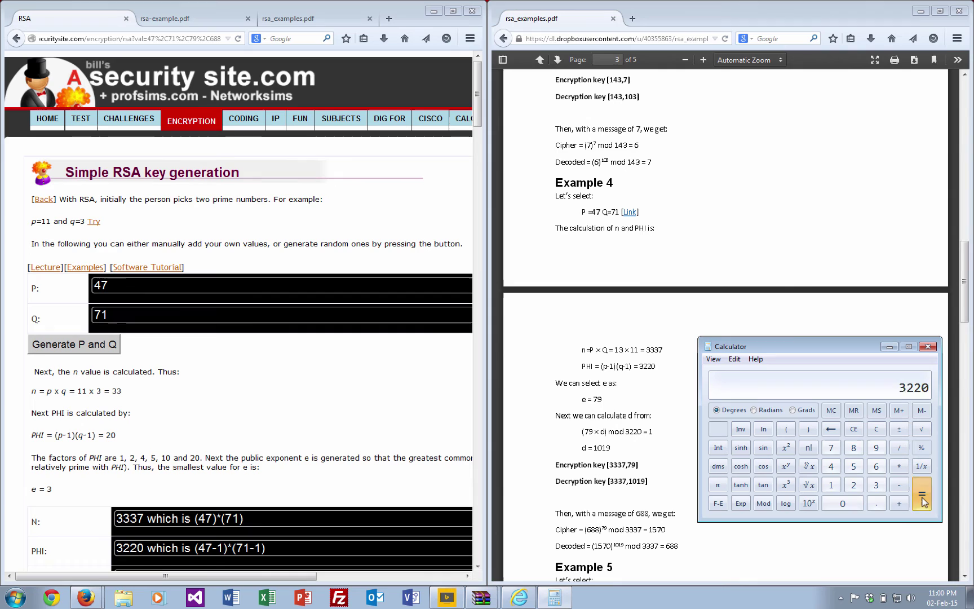
{"action": "left_click", "coordinate": [923, 497]}
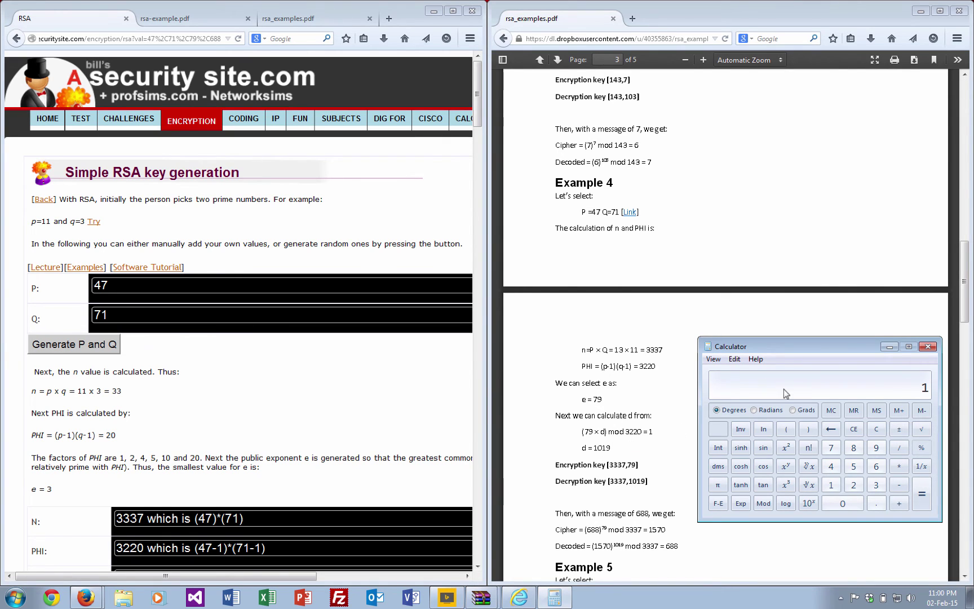
Step: Raise 668 to the power 79 in Calculator
{"action": "left_click", "coordinate": [876, 466]}
{"action": "left_click", "coordinate": [876, 467]}
{"action": "left_click", "coordinate": [854, 448]}
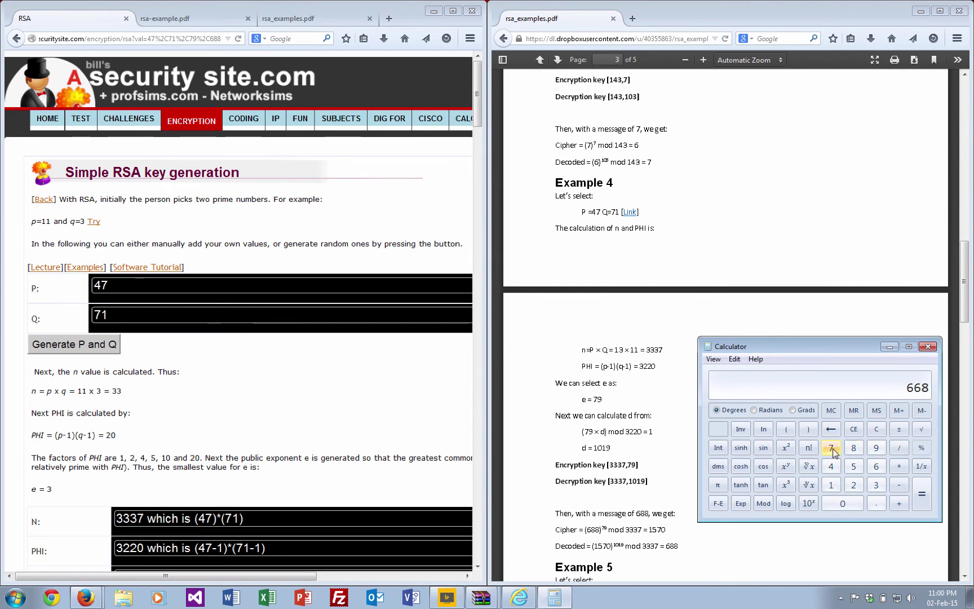
{"action": "left_click", "coordinate": [786, 466]}
{"action": "left_click", "coordinate": [834, 449]}
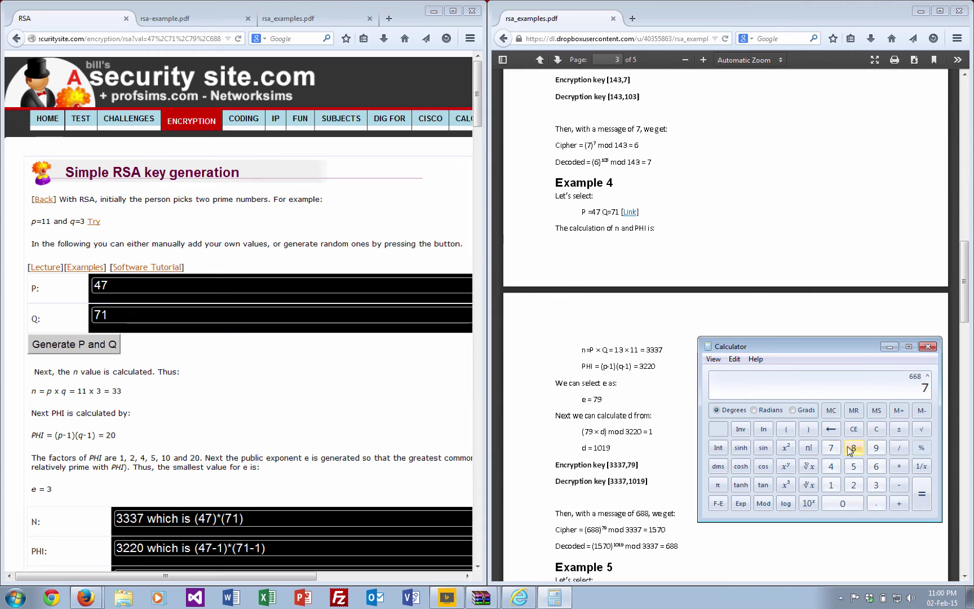
{"action": "left_click", "coordinate": [876, 447]}
{"action": "left_click", "coordinate": [923, 496]}
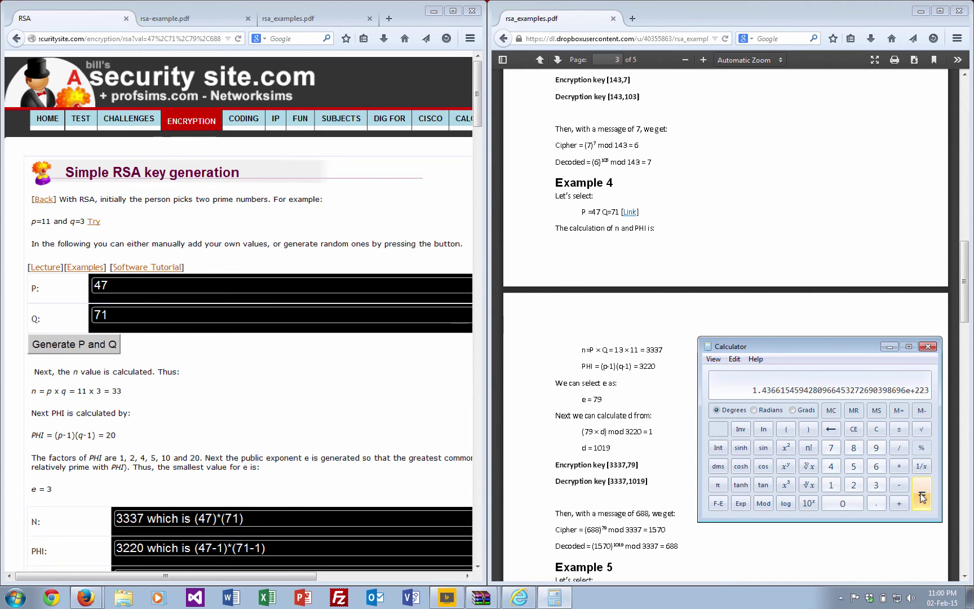
Step: Reduce the result mod 3337, giving 2423
{"action": "left_click", "coordinate": [764, 503]}
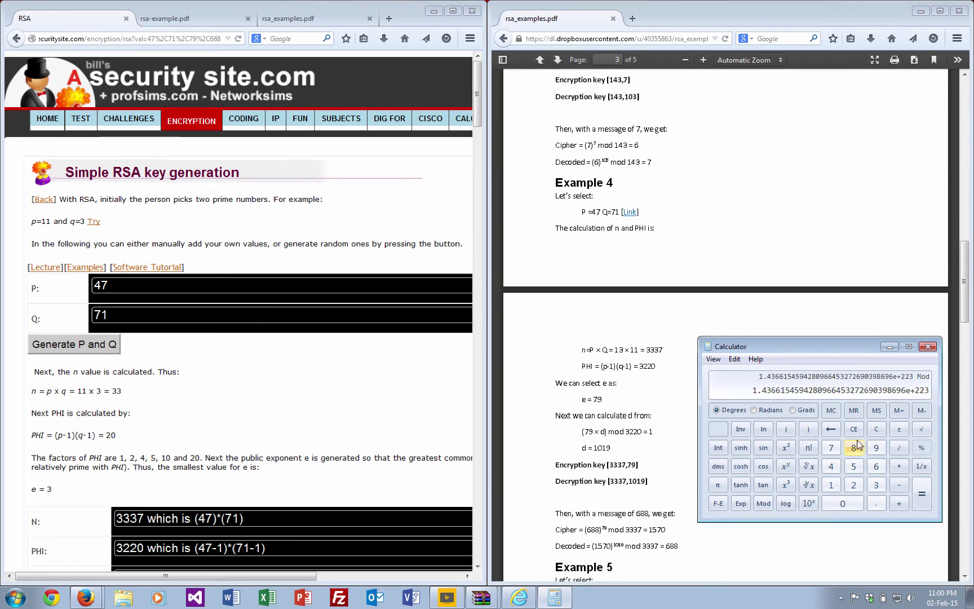
{"action": "left_click", "coordinate": [877, 486]}
{"action": "left_click", "coordinate": [877, 485]}
{"action": "left_click", "coordinate": [876, 486]}
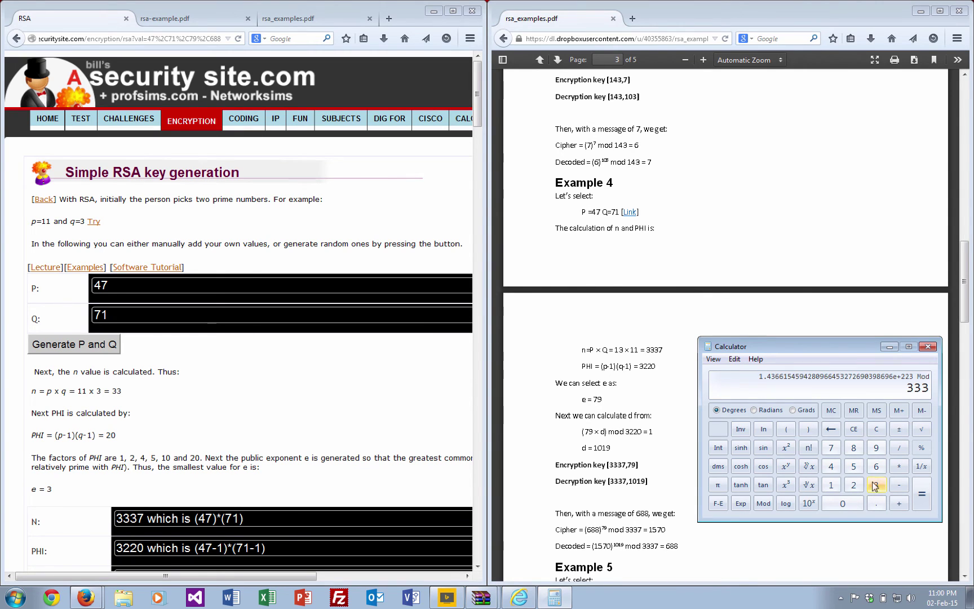
{"action": "left_click", "coordinate": [830, 449]}
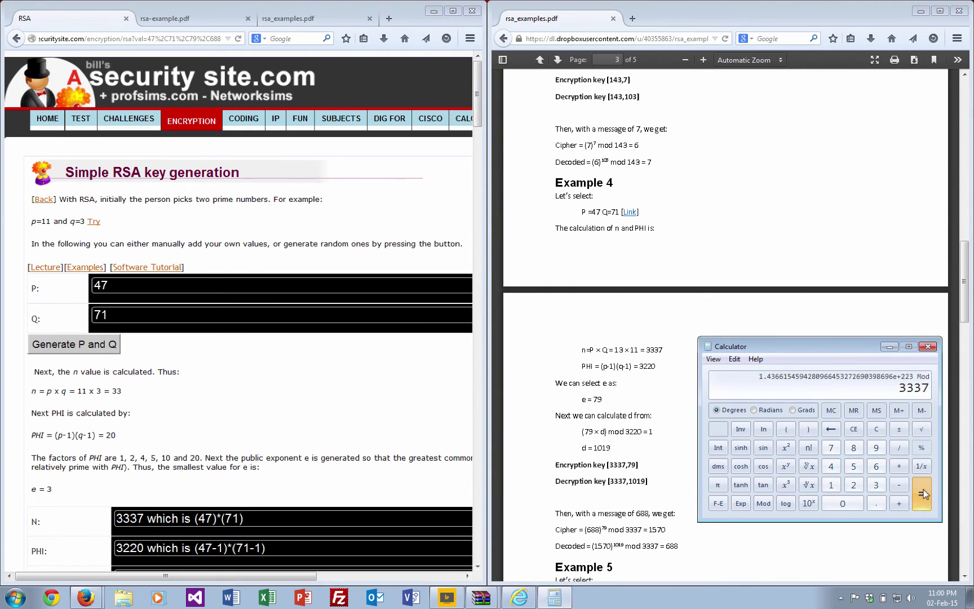
{"action": "left_click", "coordinate": [923, 494]}
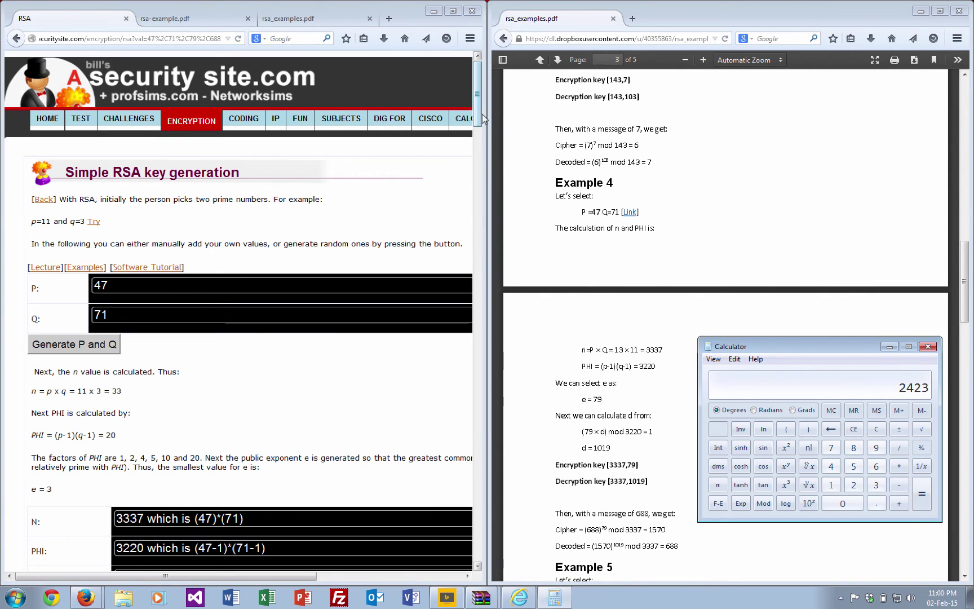
Step: Clear the Calculator and compute 688 raised to the power 79
{"action": "left_click_drag", "start_coordinate": [477, 107], "coordinate": [467, 210]}
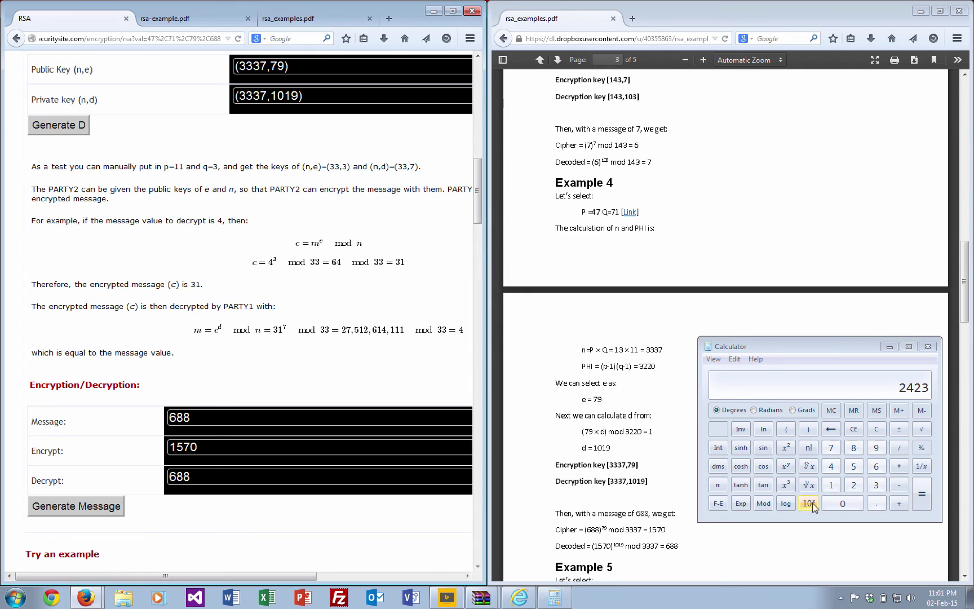
{"action": "left_click", "coordinate": [876, 432]}
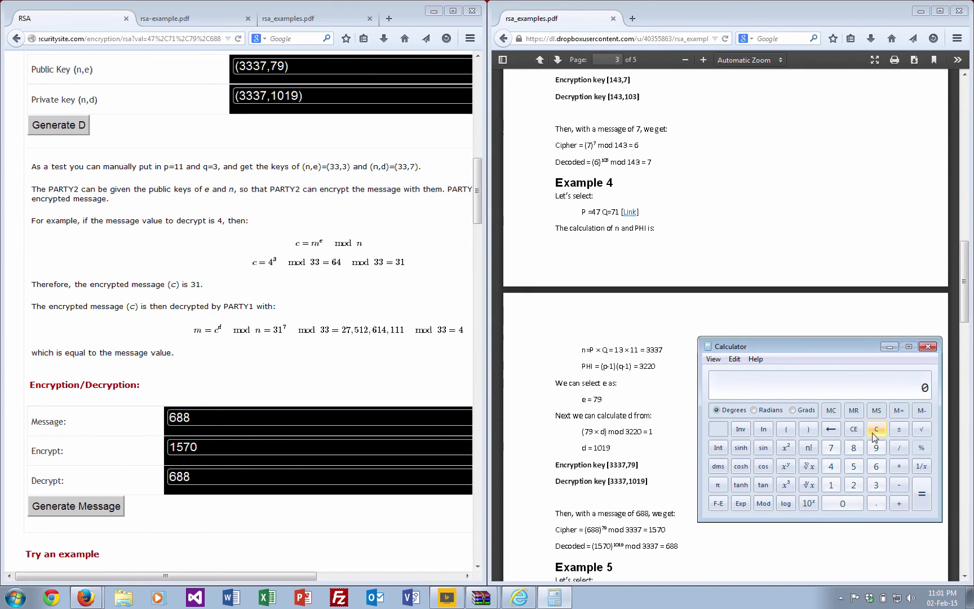
{"action": "left_click", "coordinate": [878, 469]}
{"action": "left_click", "coordinate": [786, 466]}
{"action": "left_click", "coordinate": [831, 448]}
{"action": "left_click", "coordinate": [877, 448]}
{"action": "left_click", "coordinate": [922, 493]}
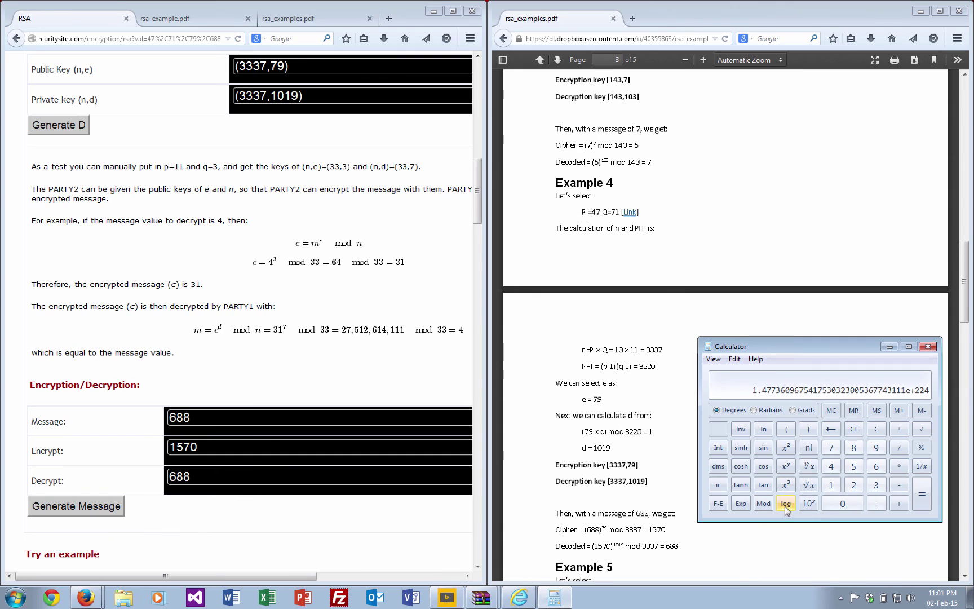
Step: Reduce that result modulo 3337 to get the cipher 1570
{"action": "left_click", "coordinate": [764, 505]}
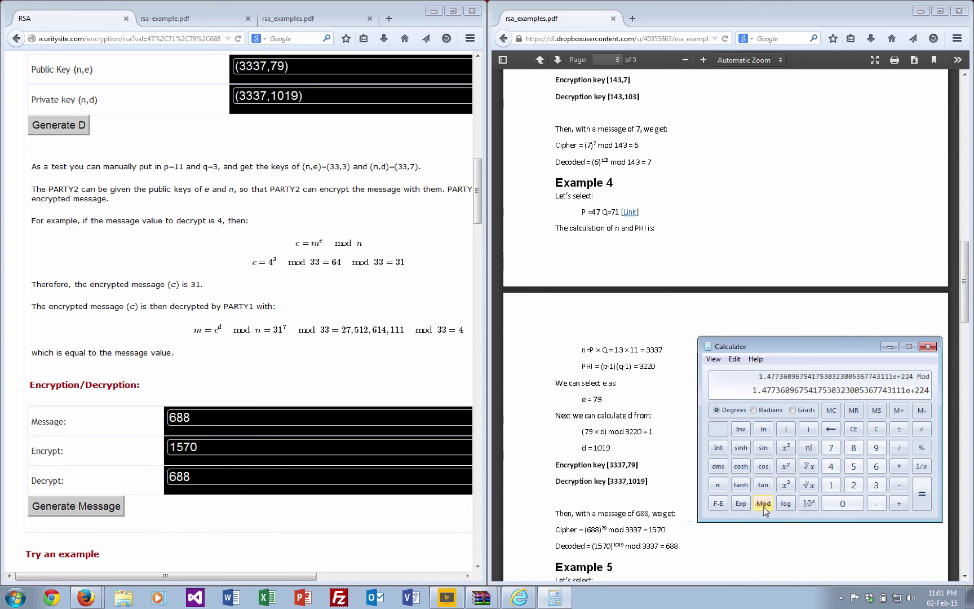
{"action": "left_click", "coordinate": [876, 486]}
{"action": "left_click", "coordinate": [876, 486]}
{"action": "left_click", "coordinate": [876, 486]}
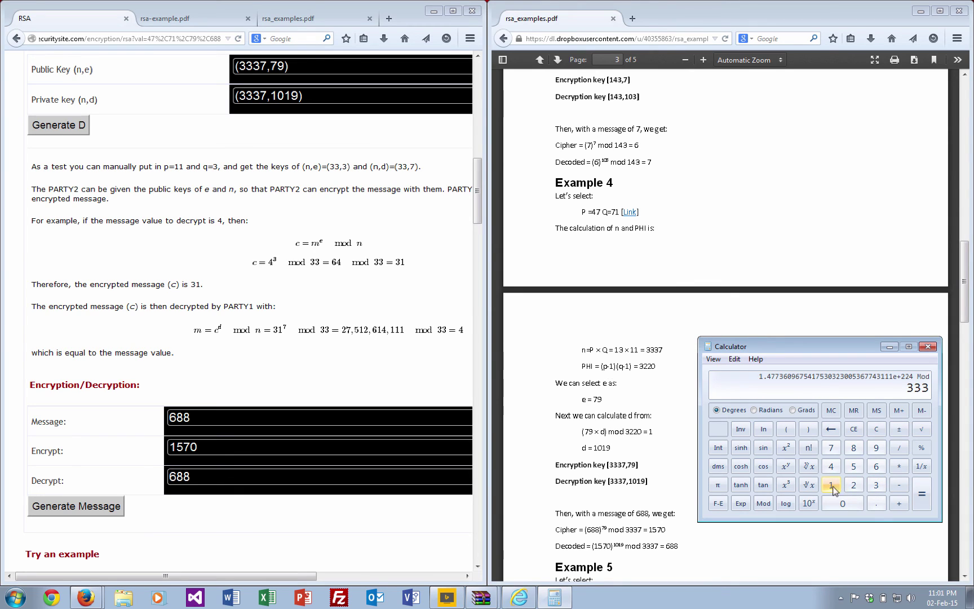
{"action": "left_click", "coordinate": [831, 448]}
{"action": "left_click", "coordinate": [922, 494]}
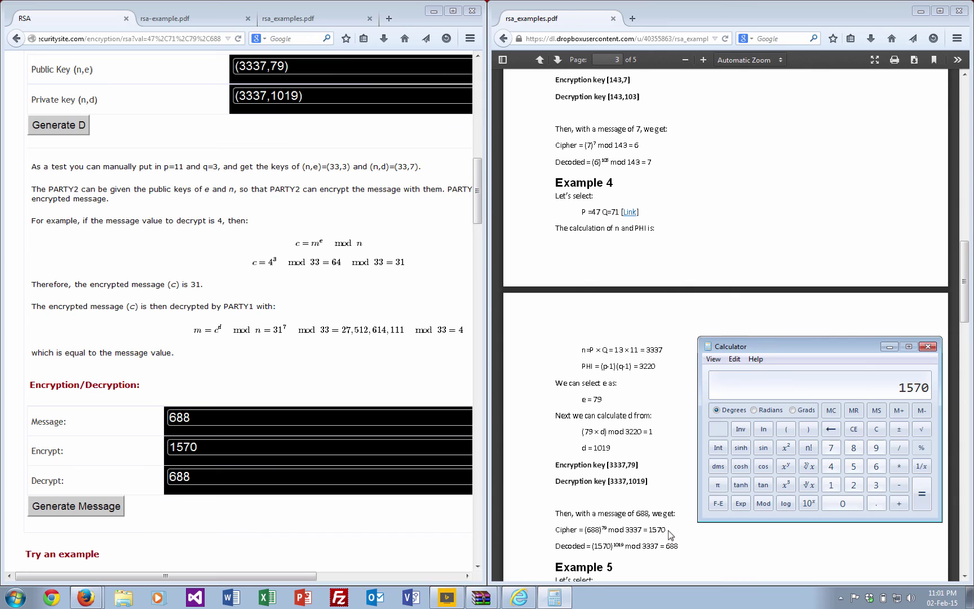
Step: Clear the display and compute the cipher 1570 raised to the private exponent 1019
{"action": "left_click", "coordinate": [876, 429]}
{"action": "left_click", "coordinate": [831, 484]}
{"action": "left_click", "coordinate": [854, 466]}
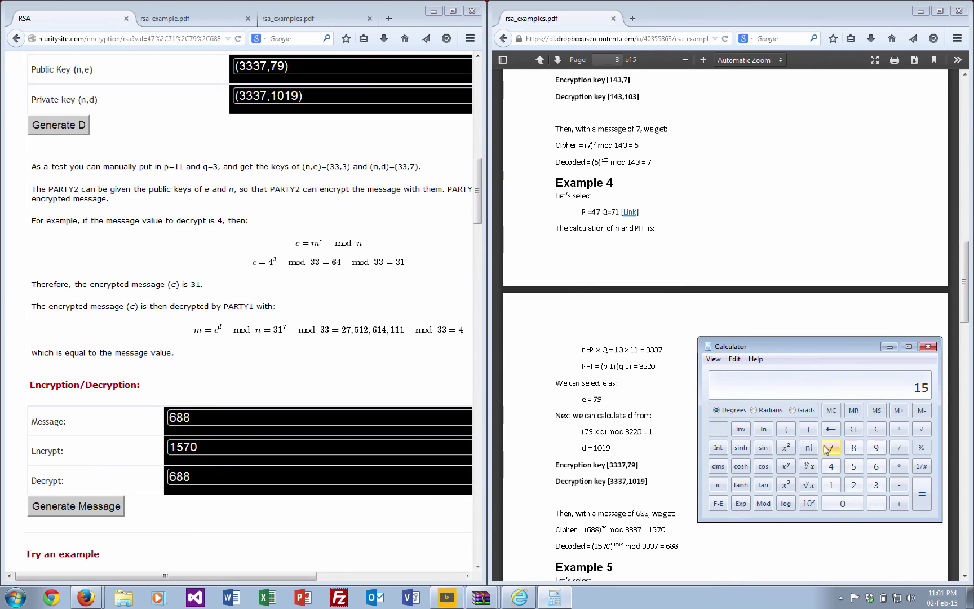
{"action": "left_click", "coordinate": [831, 447]}
{"action": "left_click", "coordinate": [834, 506]}
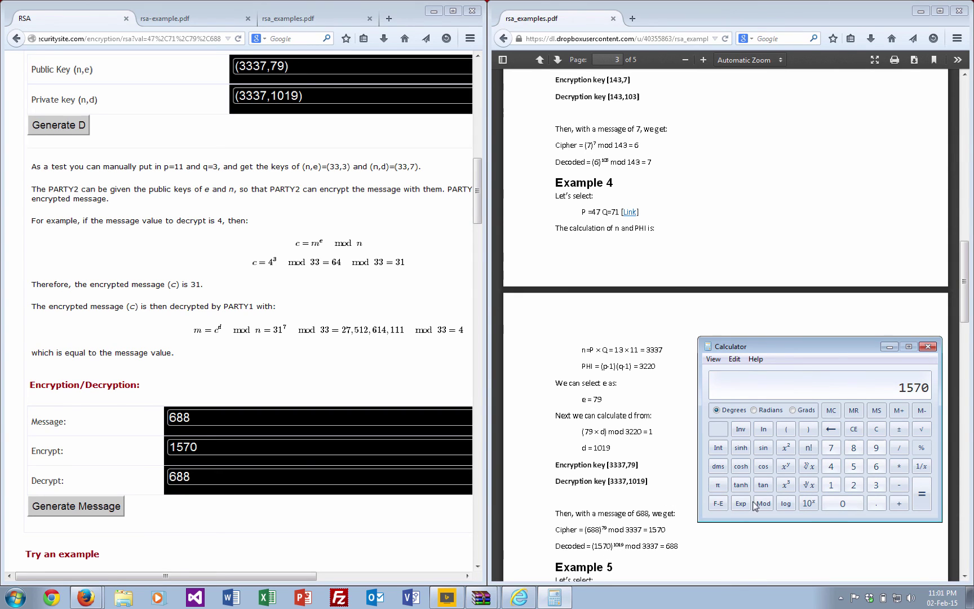
{"action": "left_click", "coordinate": [785, 466]}
{"action": "left_click", "coordinate": [831, 485]}
{"action": "left_click", "coordinate": [842, 503]}
{"action": "left_click", "coordinate": [831, 485]}
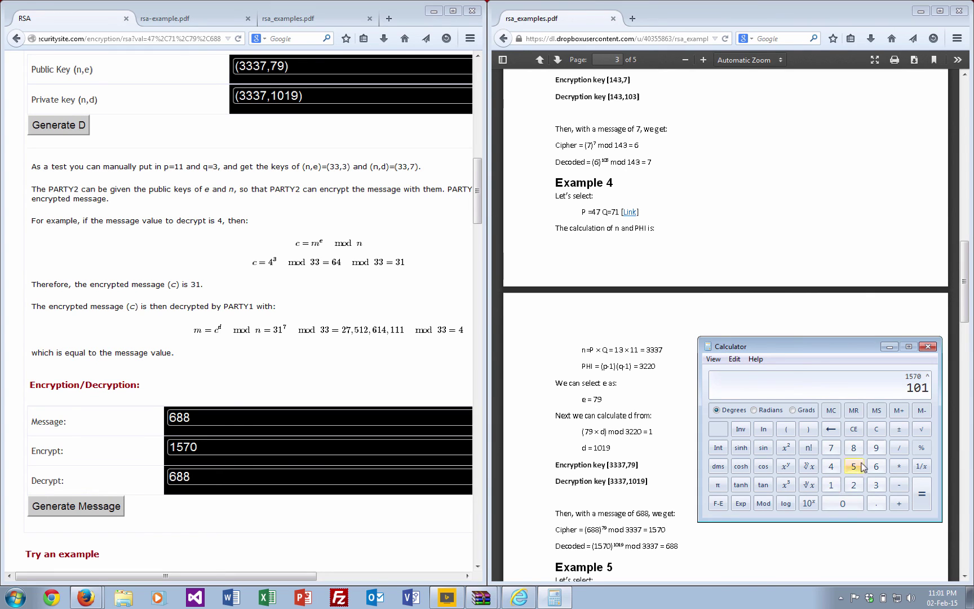
{"action": "left_click", "coordinate": [876, 449]}
{"action": "left_click", "coordinate": [925, 494]}
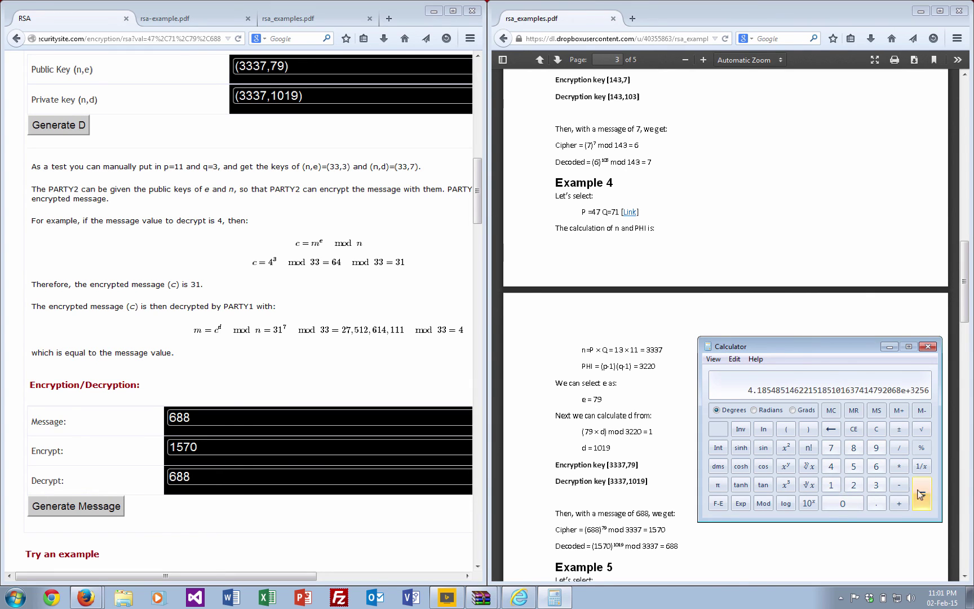
Step: Reduce that result modulo 3337, recovering the message 688
{"action": "left_click", "coordinate": [765, 503]}
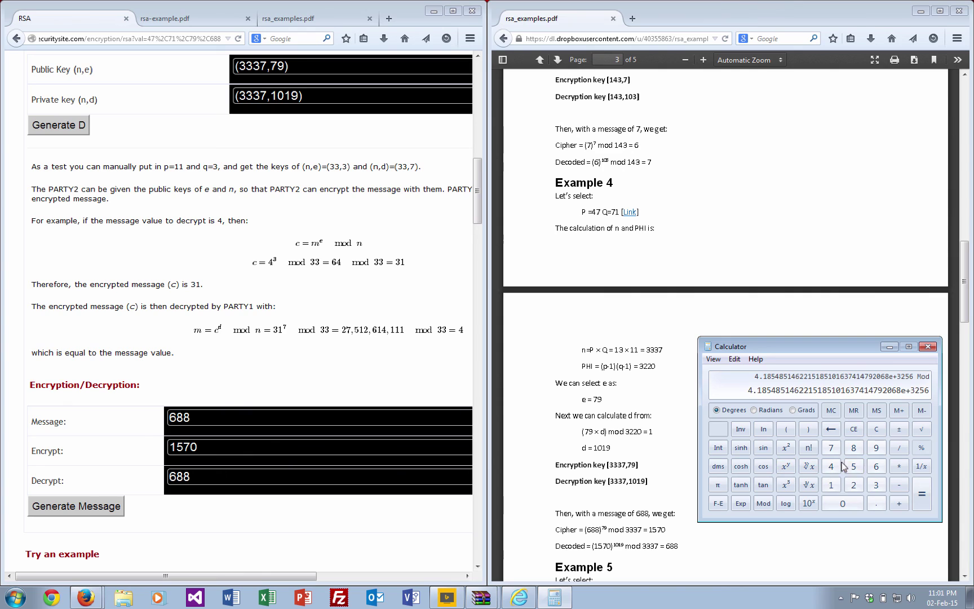
{"action": "left_click", "coordinate": [876, 485]}
{"action": "left_click", "coordinate": [876, 485]}
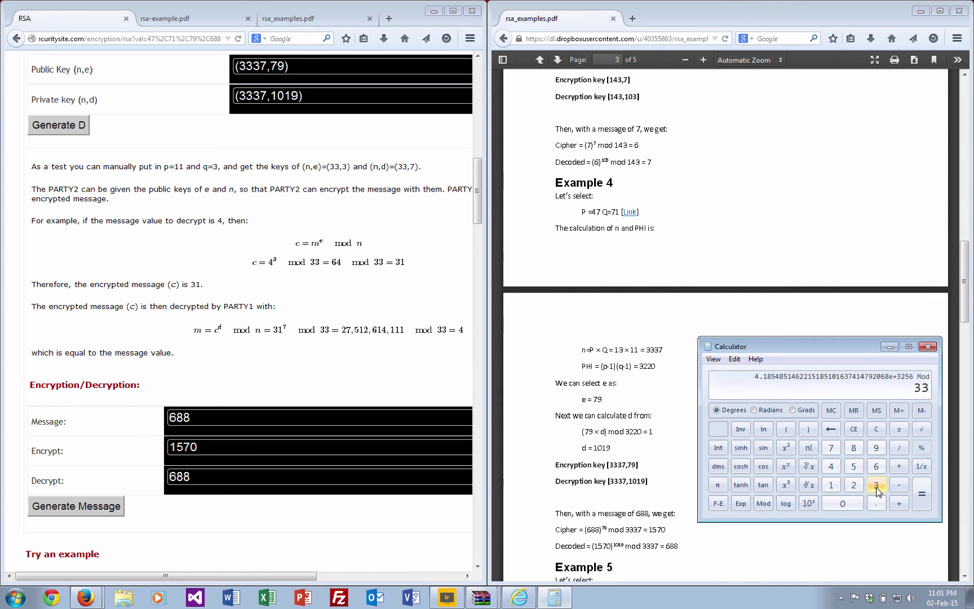
{"action": "left_click", "coordinate": [877, 485]}
{"action": "left_click", "coordinate": [831, 448]}
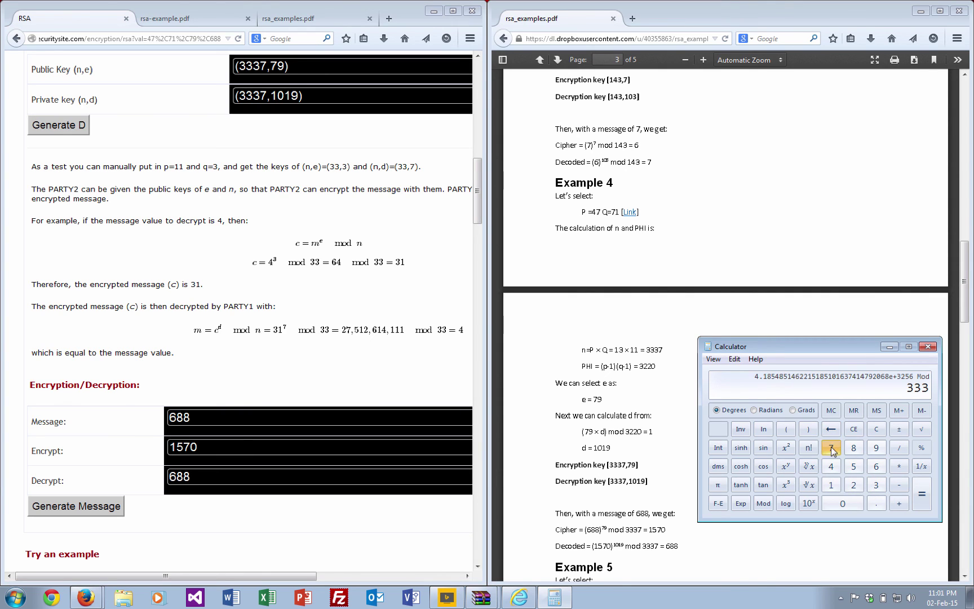
{"action": "left_click", "coordinate": [928, 497]}
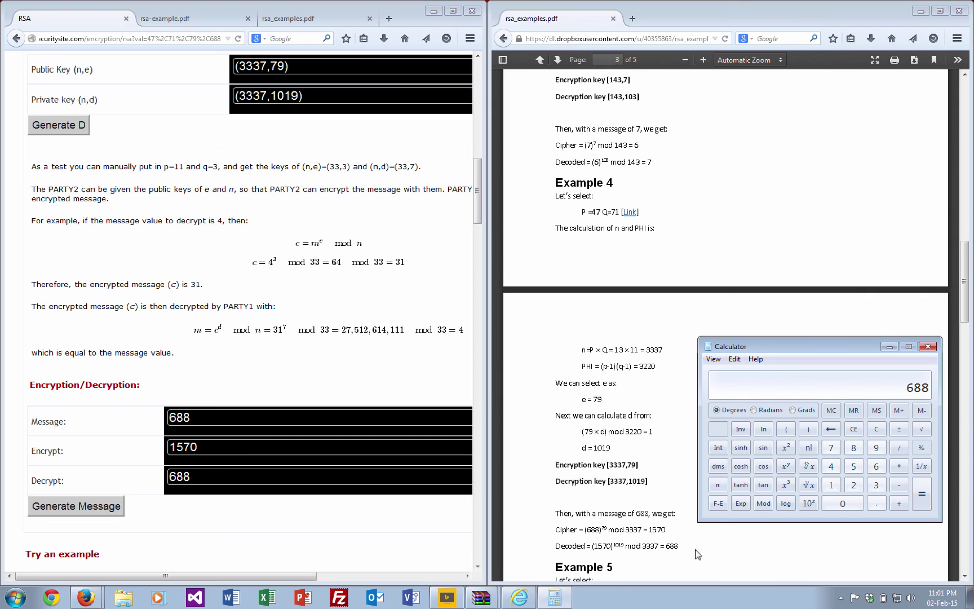
Step: Bring rsa_examples.pdf forward and show Example 5 with n=943, keys [943,7] and [943,503]
{"action": "left_click", "coordinate": [678, 547]}
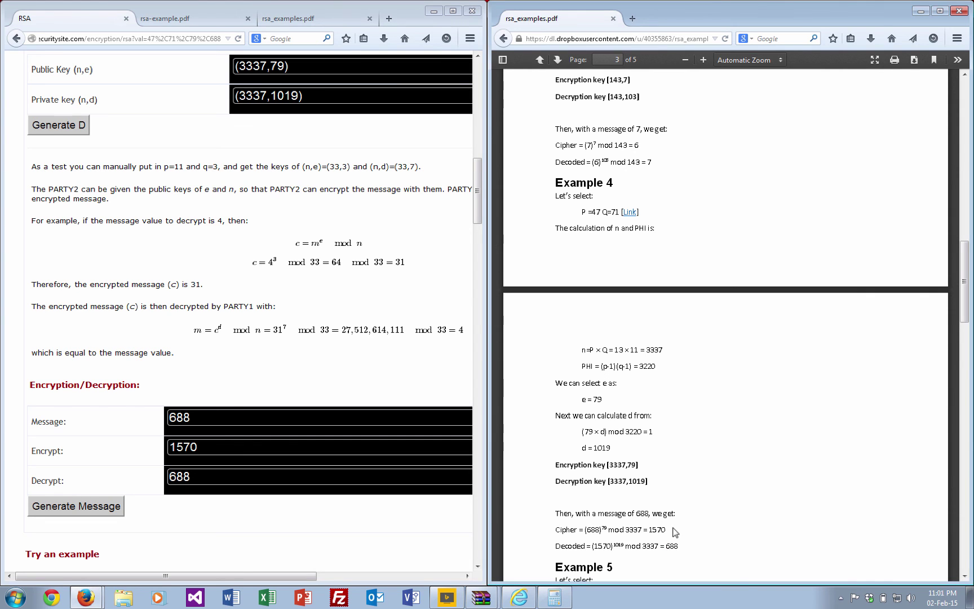
{"action": "scroll", "coordinate": [675, 531], "scroll_direction": "up", "scroll_amount": 3}
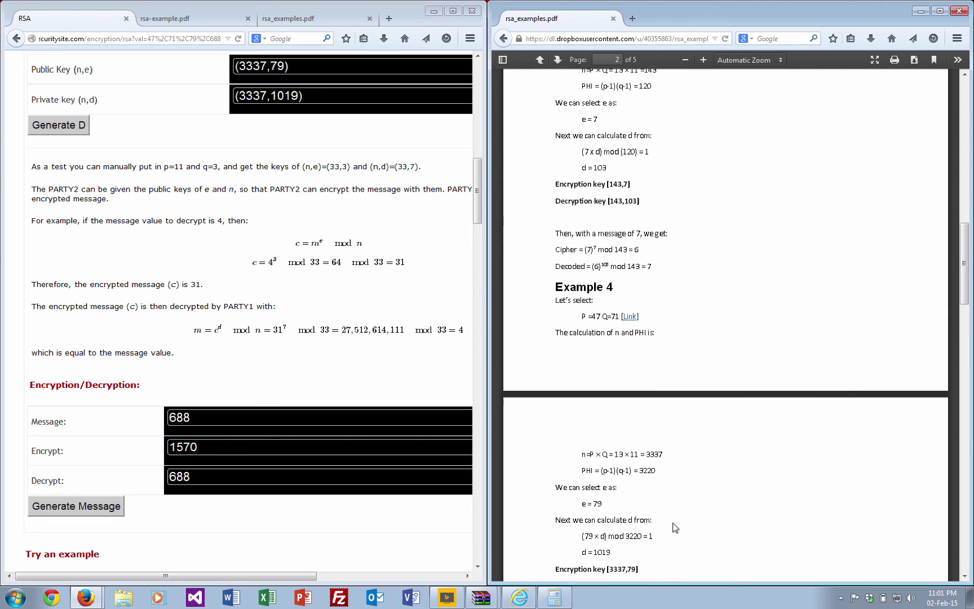
{"action": "scroll", "coordinate": [676, 527], "scroll_direction": "down", "scroll_amount": 9}
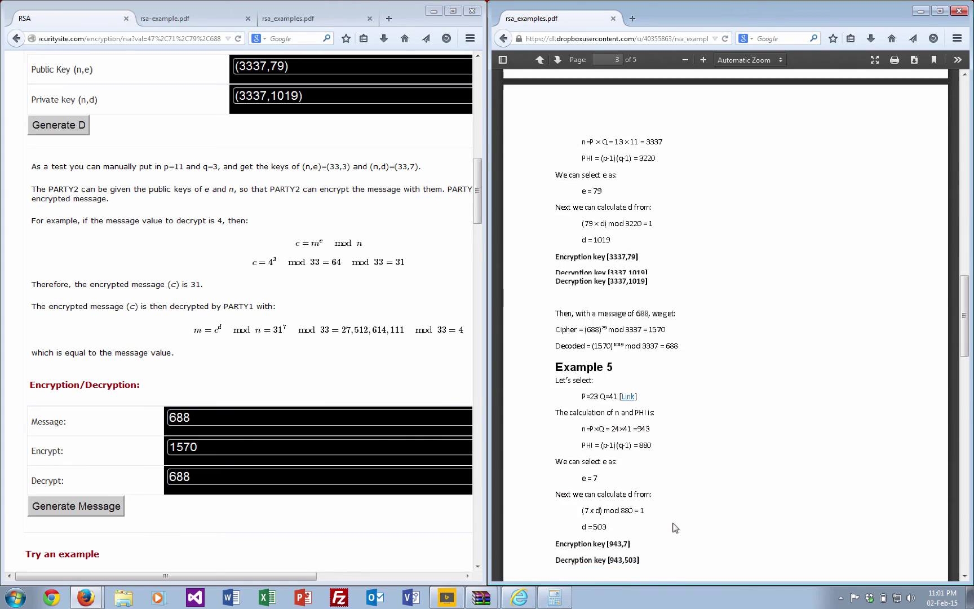
{"action": "scroll", "coordinate": [676, 528], "scroll_direction": "down", "scroll_amount": 3}
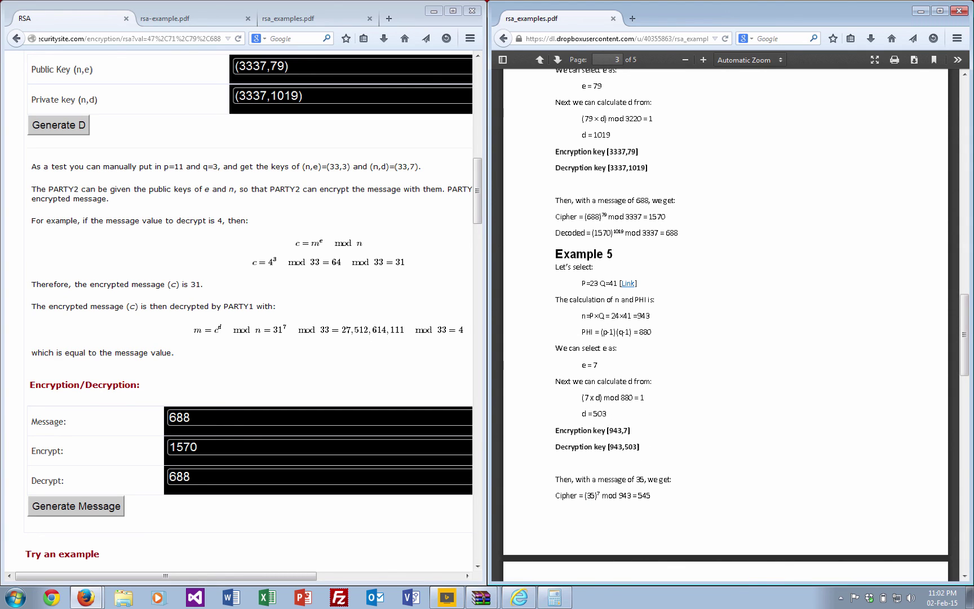
Step: Switch to the RSA key generation page and scroll back up to P=47 and Q=71
{"action": "left_click", "coordinate": [406, 273]}
{"action": "scroll", "coordinate": [406, 273], "scroll_direction": "down", "scroll_amount": 12}
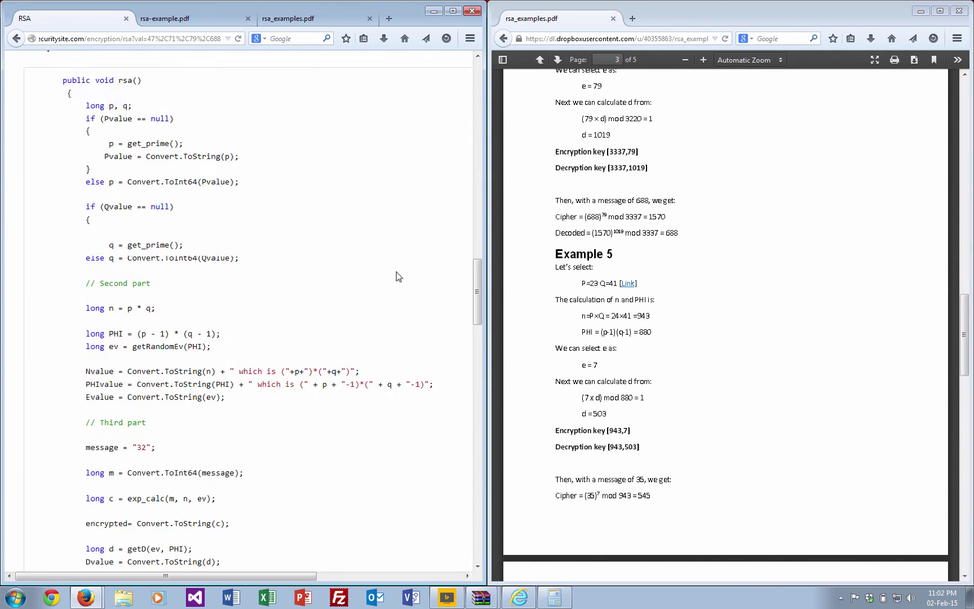
{"action": "scroll", "coordinate": [406, 273], "scroll_direction": "up", "scroll_amount": 9}
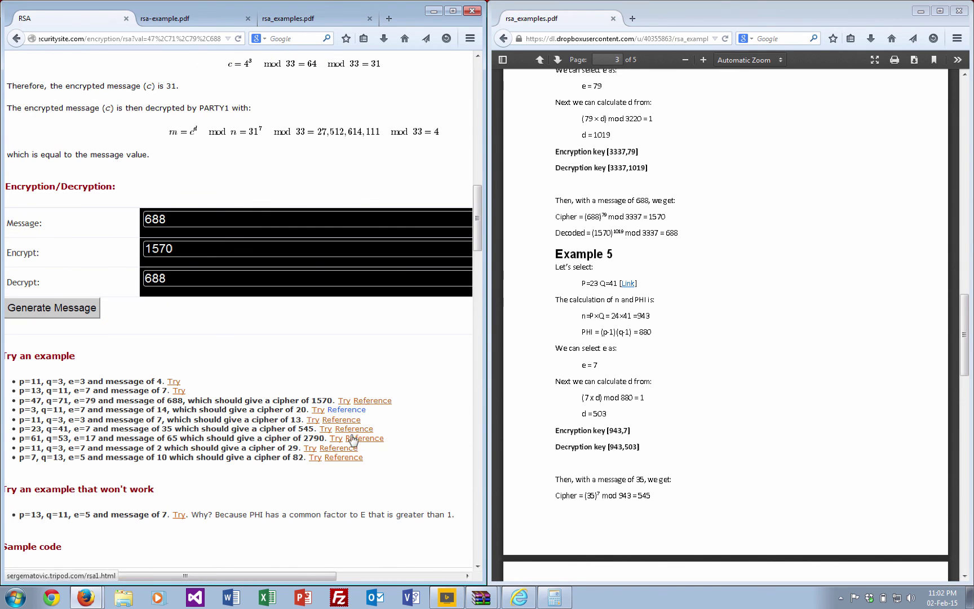
{"action": "scroll", "coordinate": [292, 334], "scroll_direction": "up", "scroll_amount": 15}
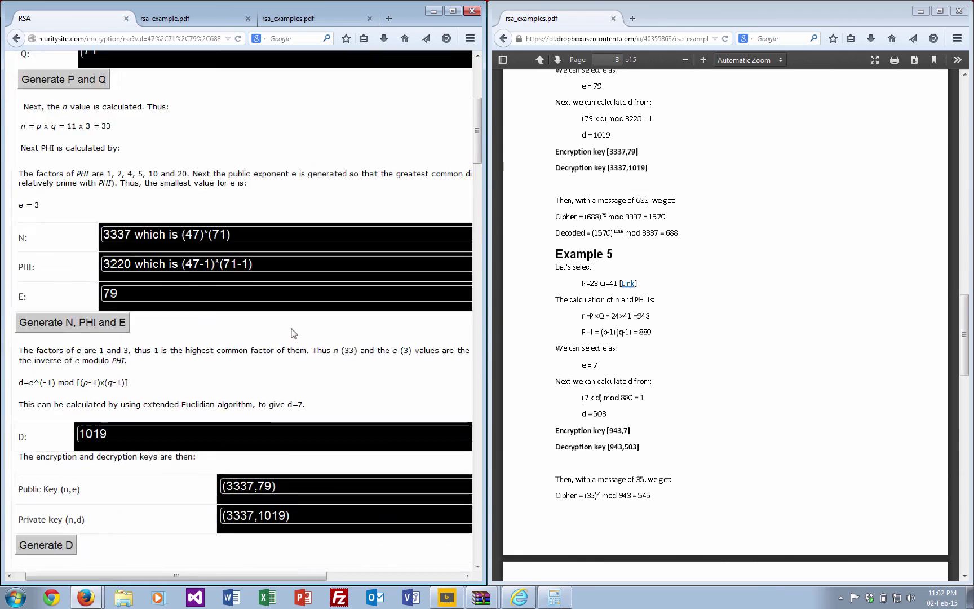